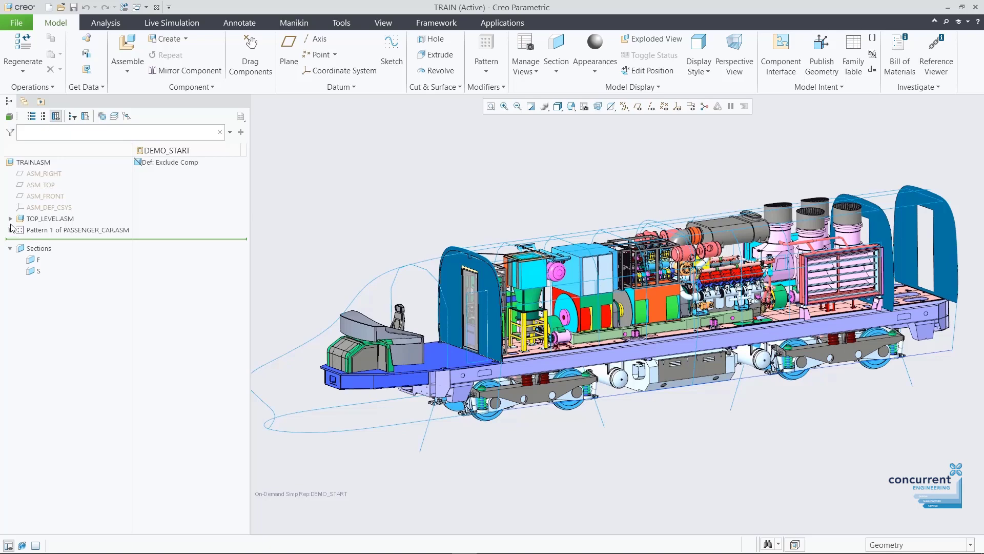
Show all three patterned PASSENGER_CAR.ASM instances behind the locomotive
click(10, 219)
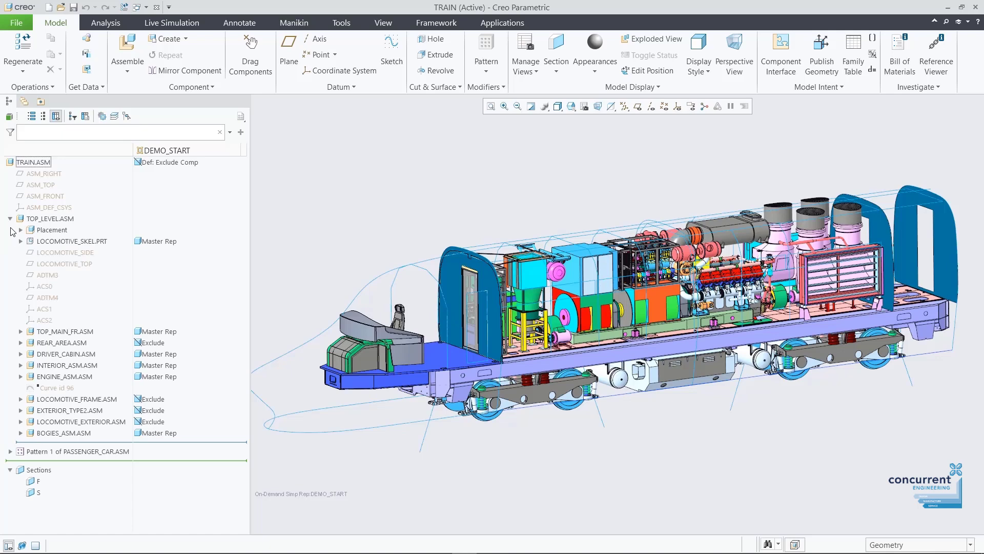
click(80, 241)
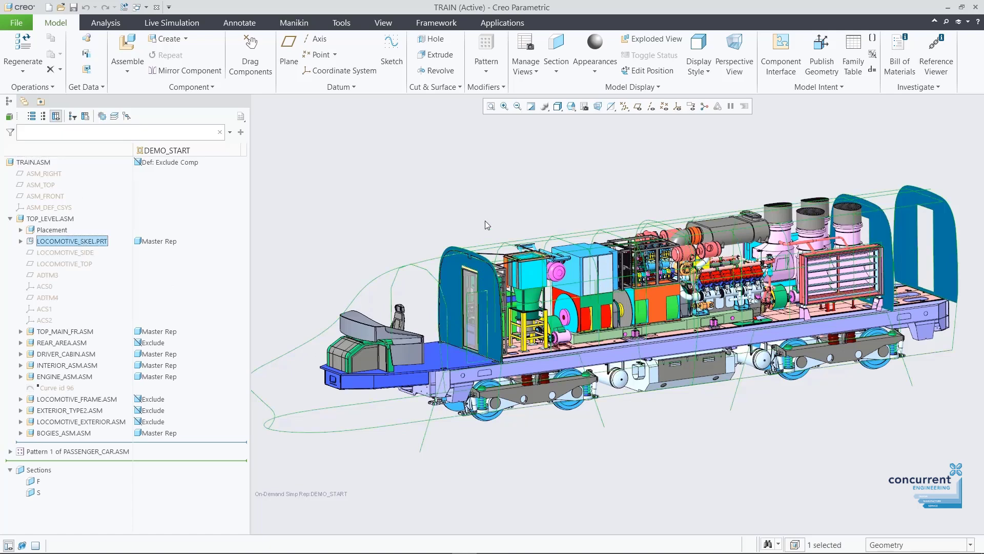
click(423, 208)
click(10, 218)
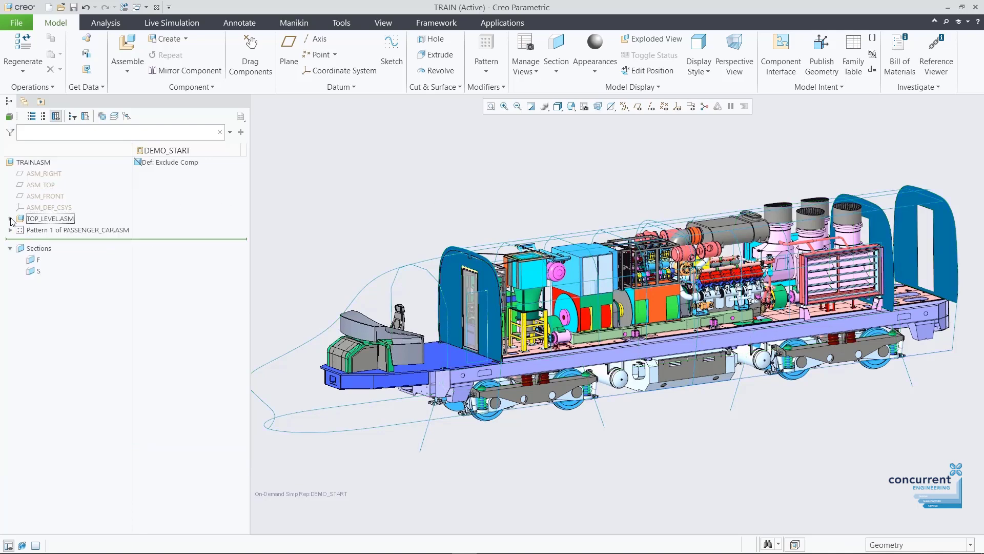
click(11, 230)
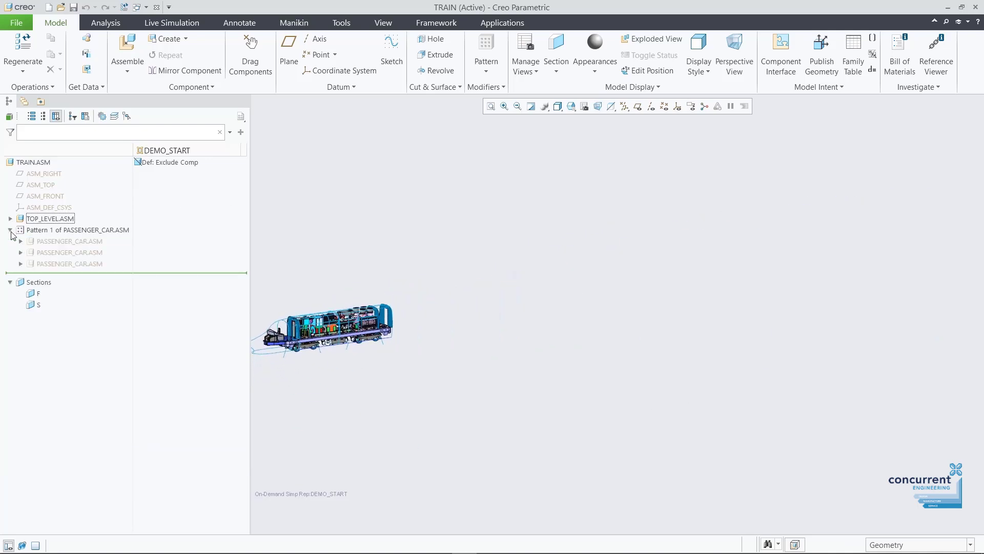
click(53, 242)
shift+click(57, 264)
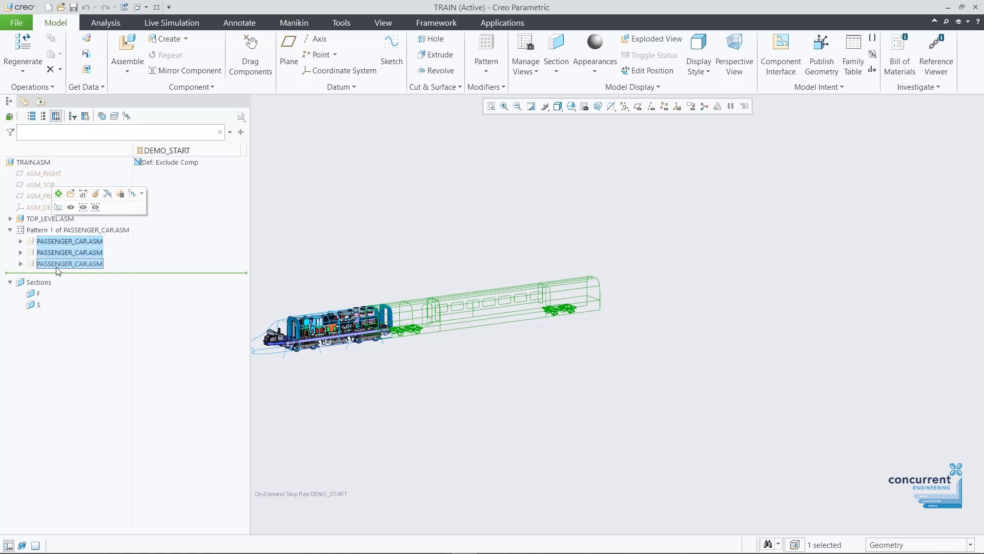
click(77, 234)
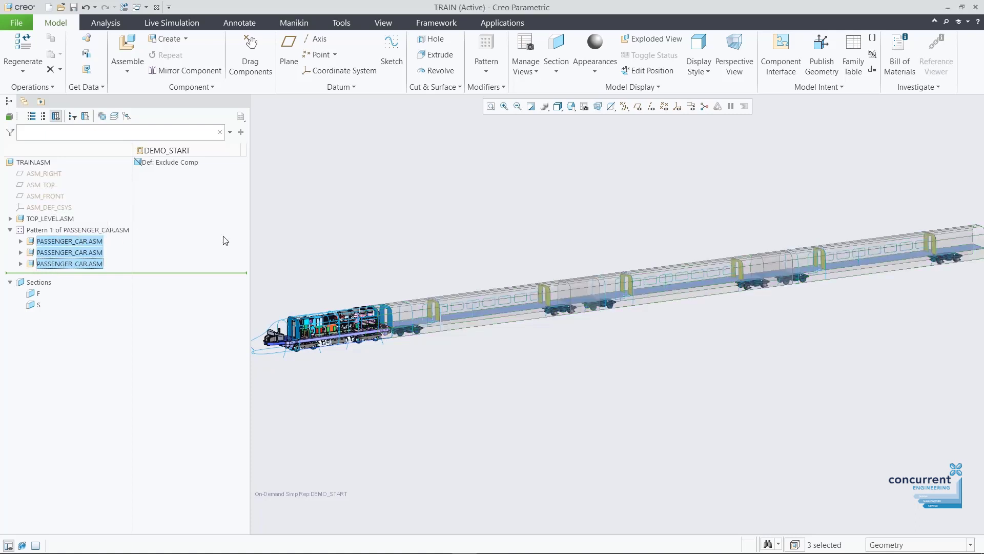
click(282, 241)
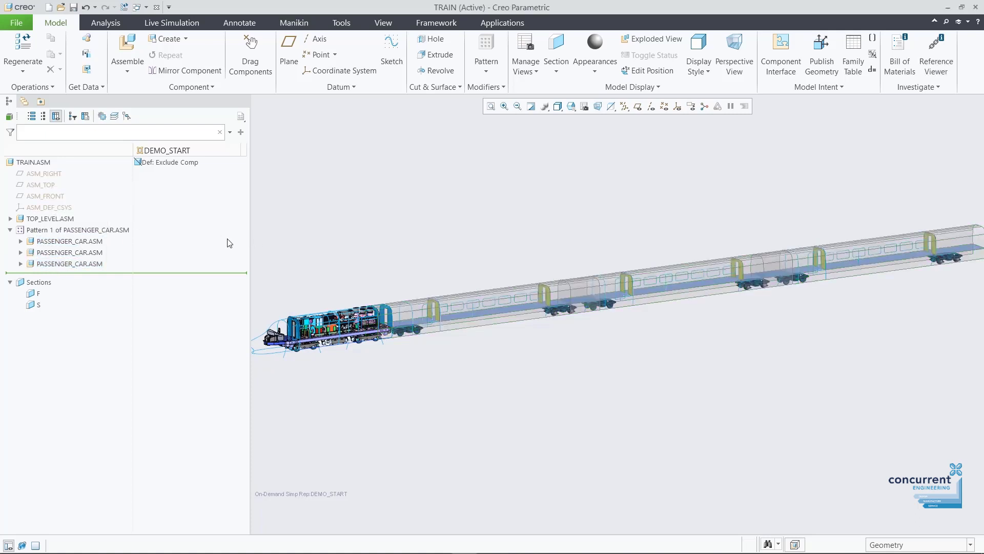
Expand the first passenger car and select PASSENGER_CAR_SKEL.PRT
click(21, 241)
click(31, 264)
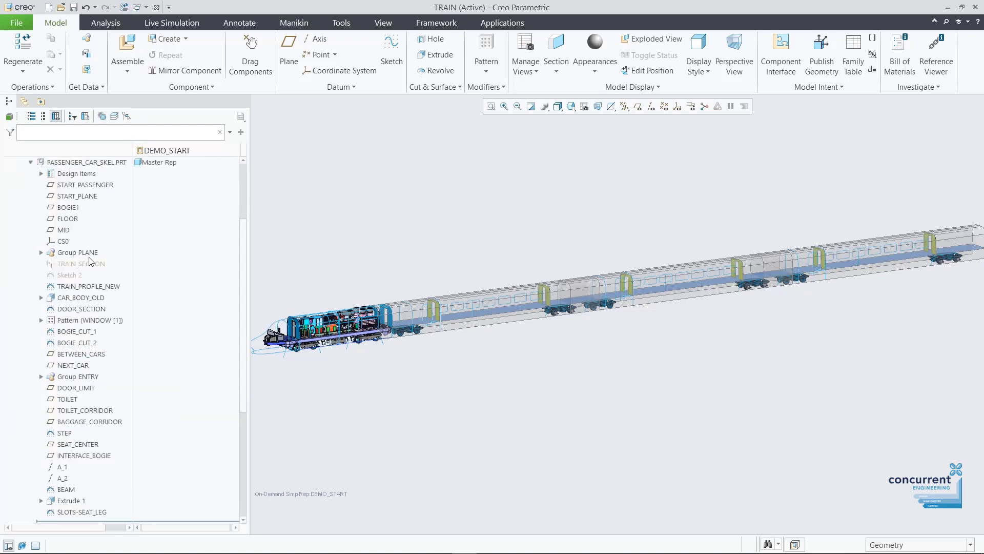
scroll(215, 262, up, 3)
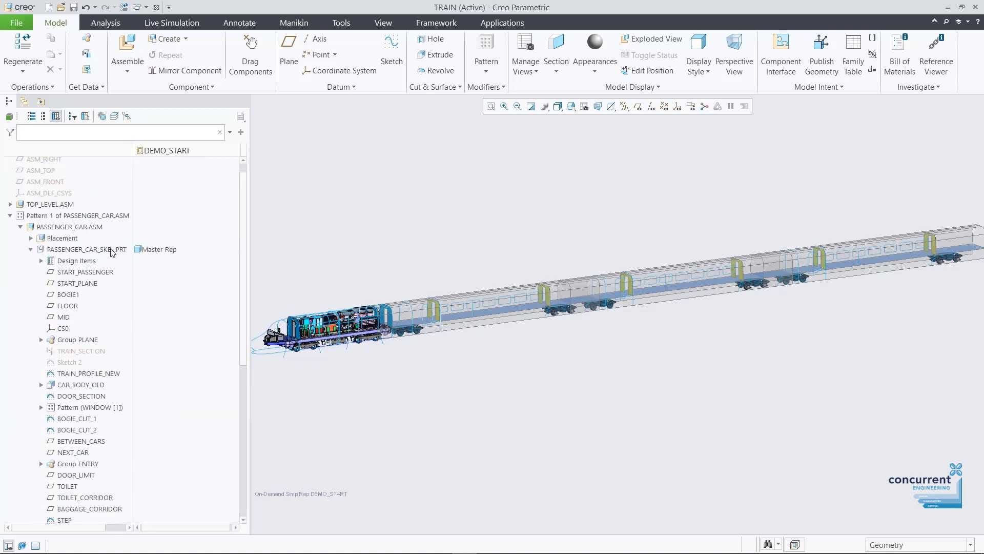
click(113, 250)
Activate PASSENGER_CAR_SKEL.PRT and reveal its published geometry in the Footer
click(118, 202)
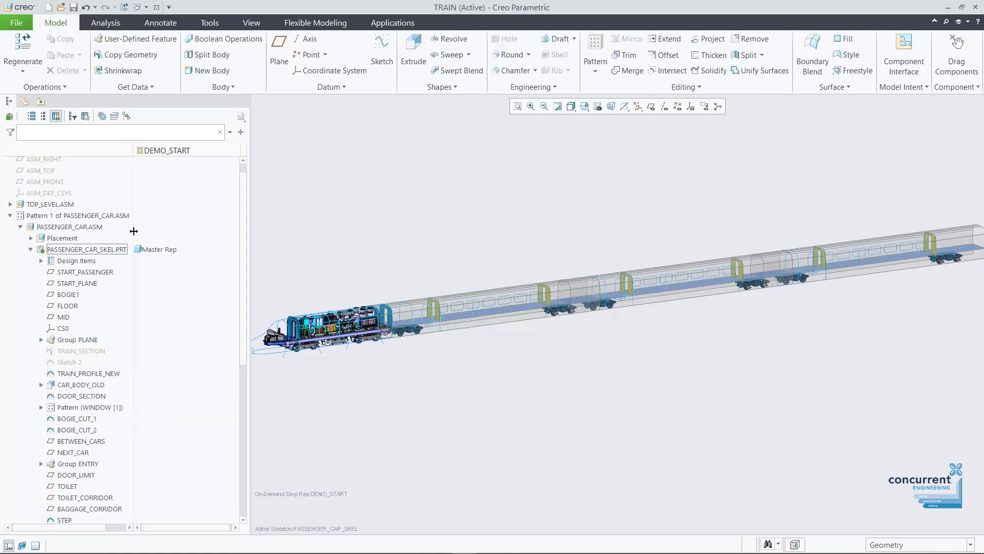
scroll(236, 267, down, 6)
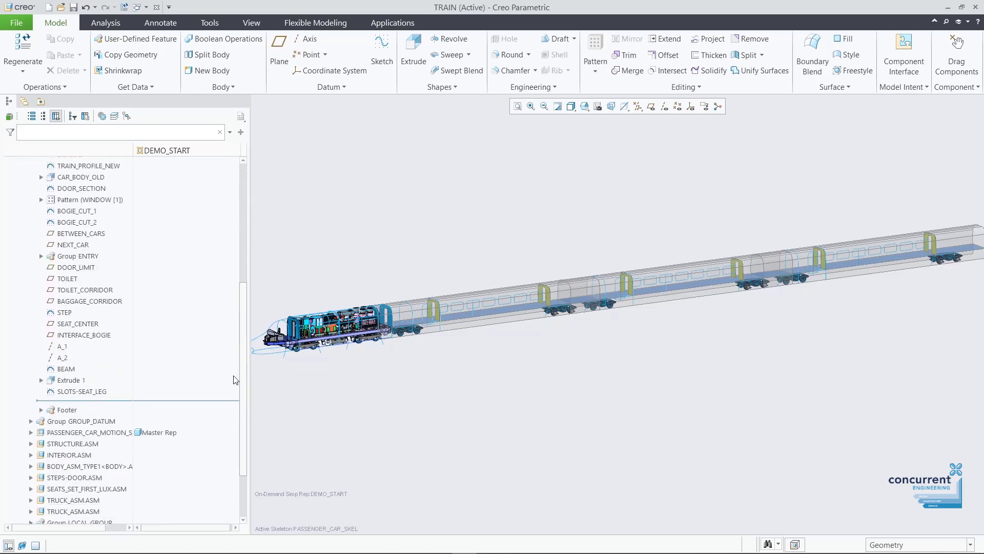
click(41, 410)
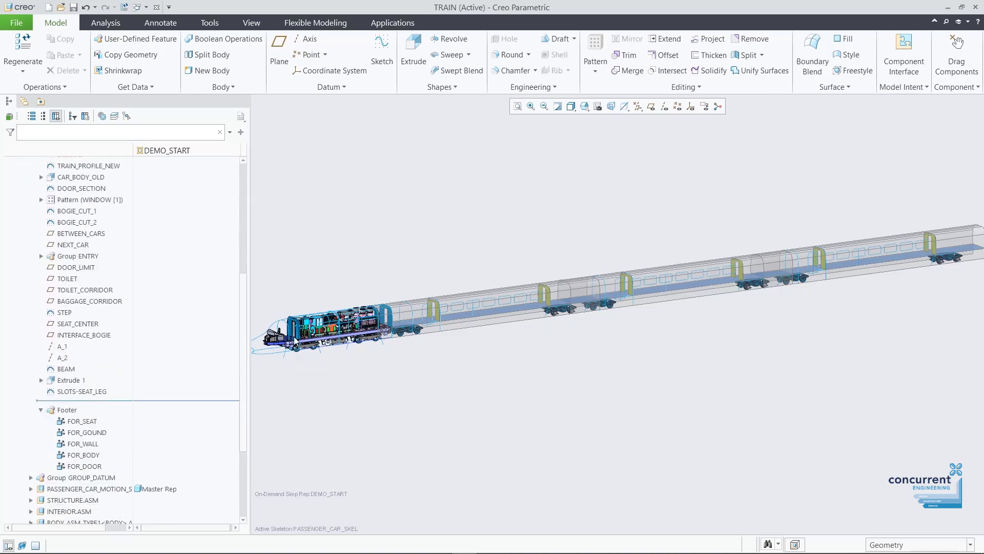
scroll(315, 277, down, 6)
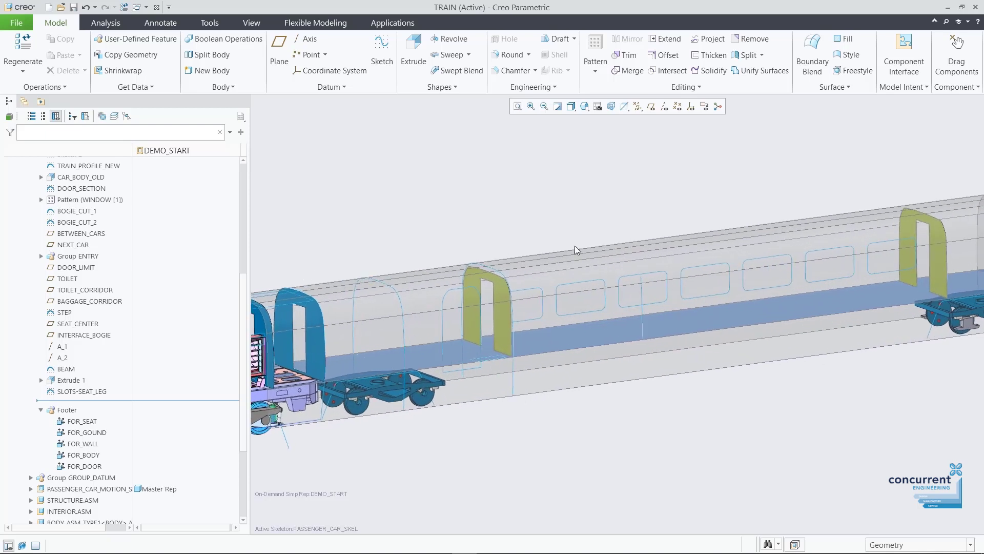
Publish the floor quilt F49 plus the window and door edge chains
click(902, 87)
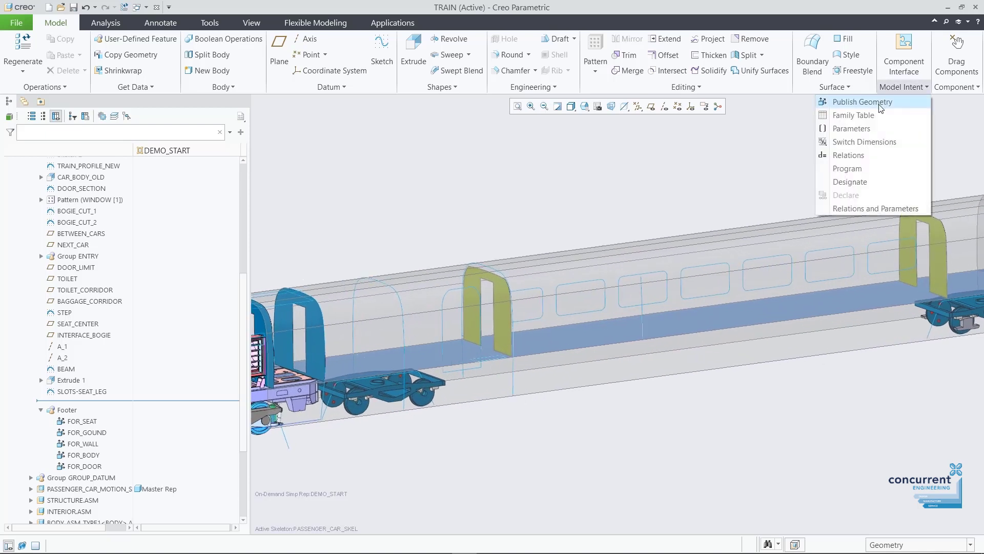
click(884, 99)
right_drag(647, 195, 670, 281)
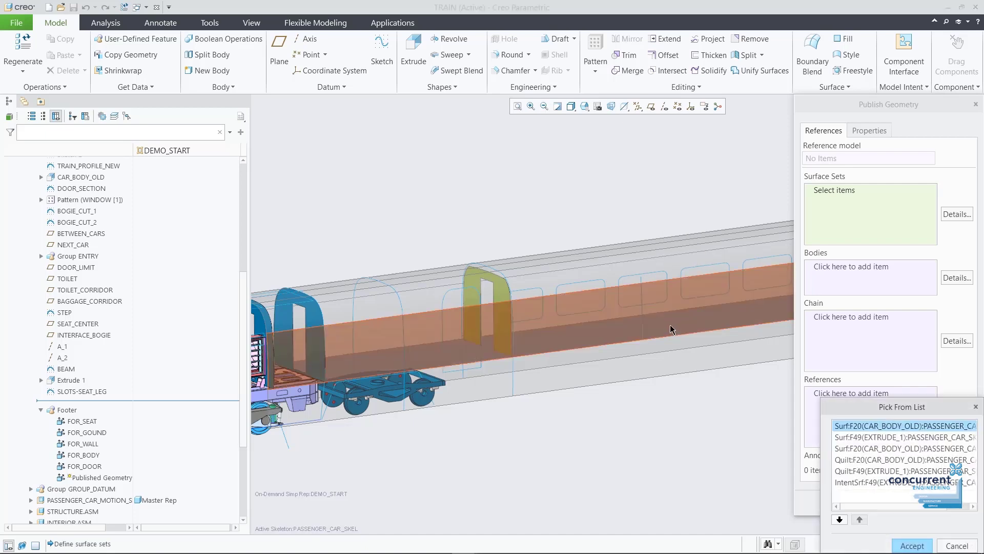
click(843, 472)
click(905, 545)
click(838, 326)
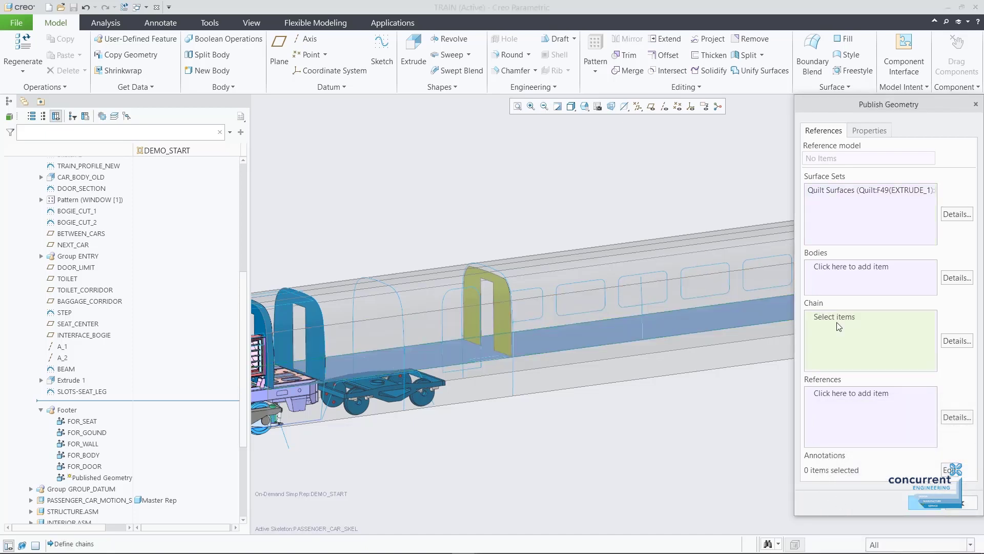
click(543, 316)
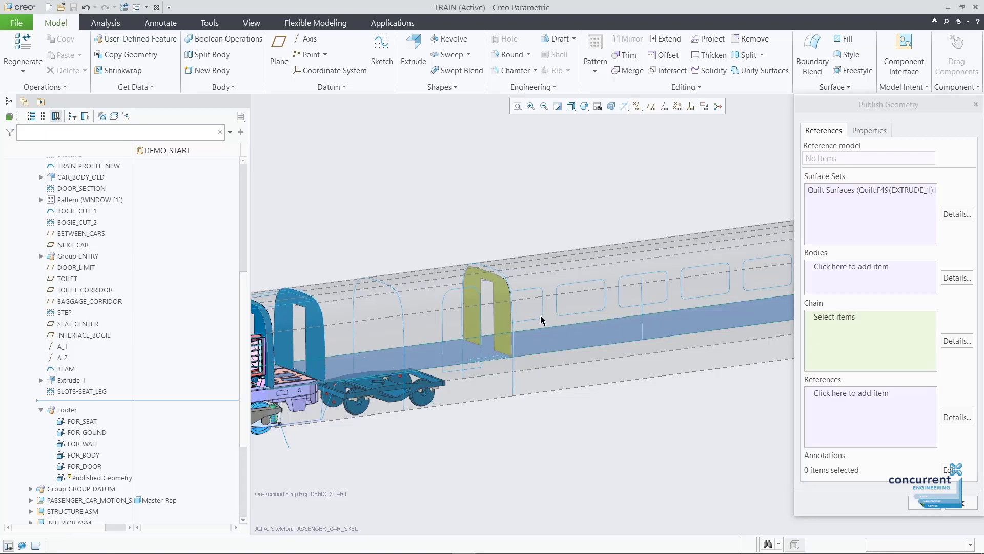
ctrl+click(513, 372)
Name the published geometry FOR_STRUCTURE and confirm it
click(868, 130)
double_click(872, 150)
key(BackSpace)
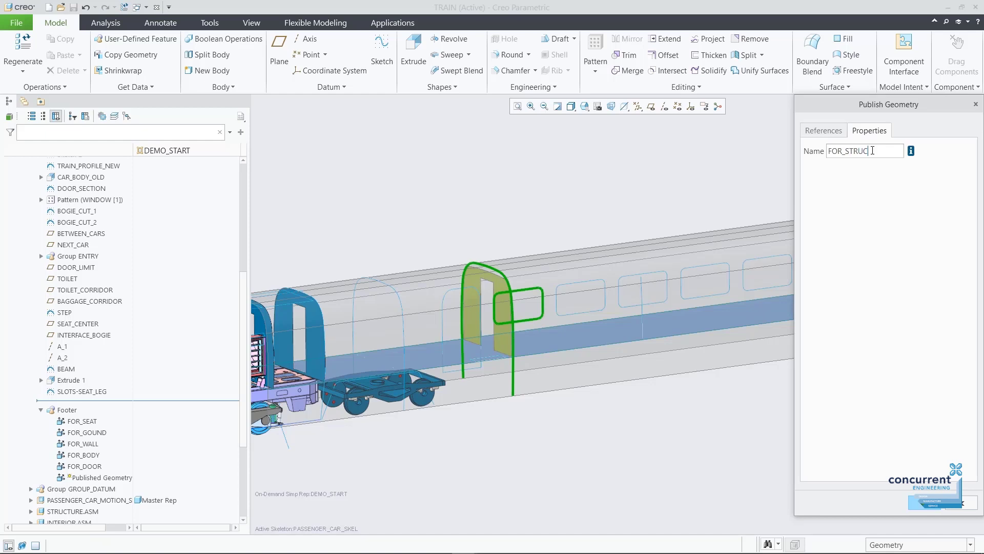
text(FOR_STRUCTURE)
click(927, 506)
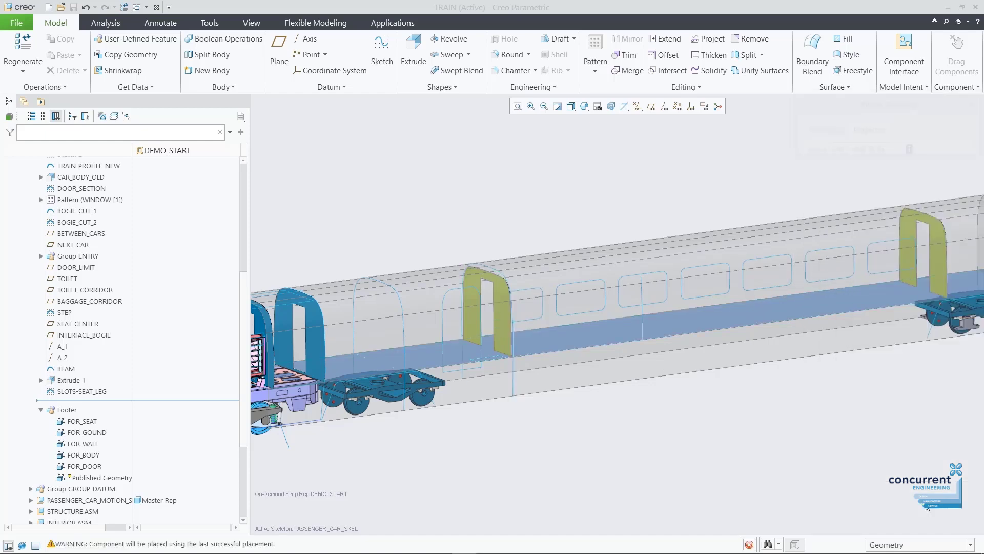
shift+middle_drag(706, 203, 937, 198)
Start a second Publish Geometry with door quilts F38 and F36 as surface sets
click(904, 87)
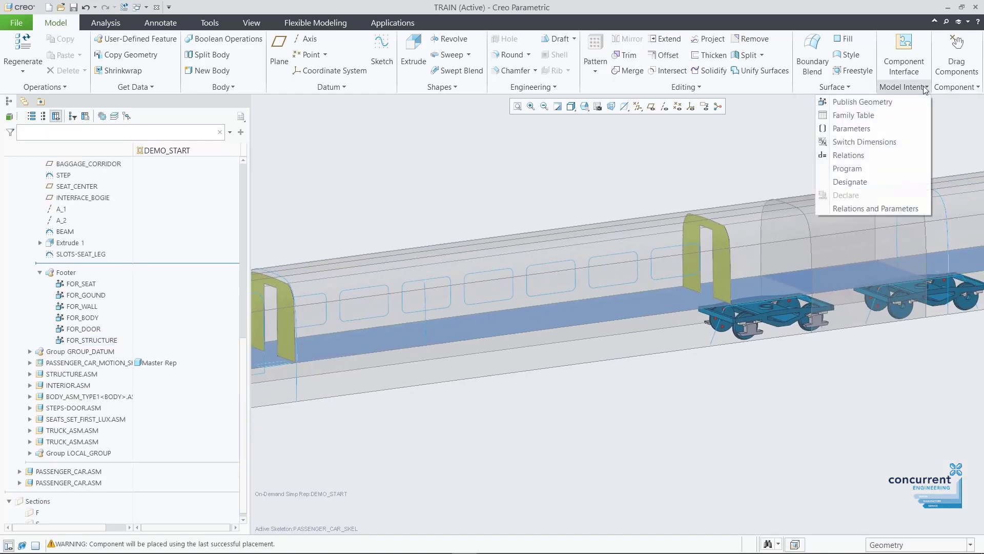
click(912, 100)
right_click(637, 193)
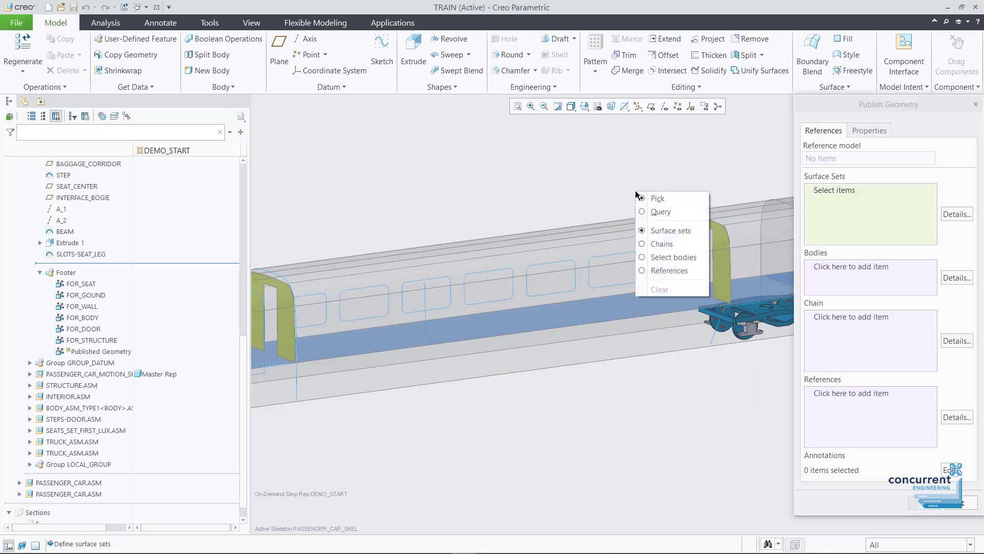
click(647, 213)
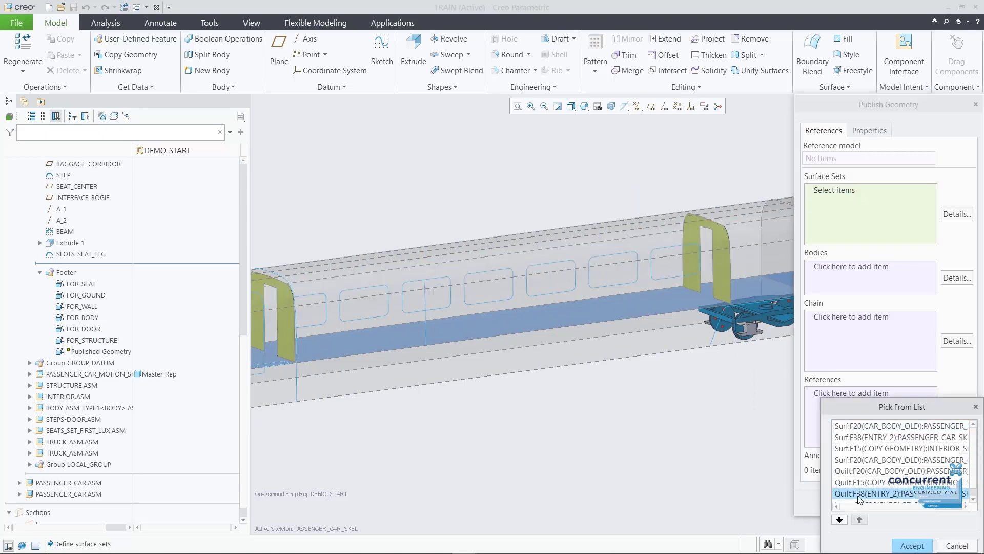
click(872, 493)
click(912, 545)
right_click(490, 388)
click(515, 406)
click(285, 328)
click(891, 493)
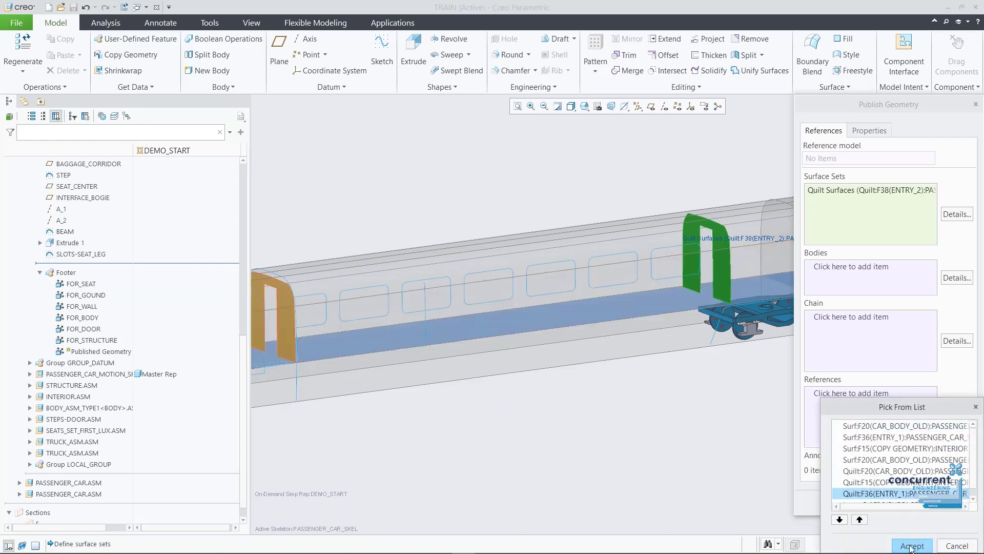
click(912, 545)
Add the window and door edge chains, name it FOR_INTERIOR, and confirm
click(885, 320)
click(327, 325)
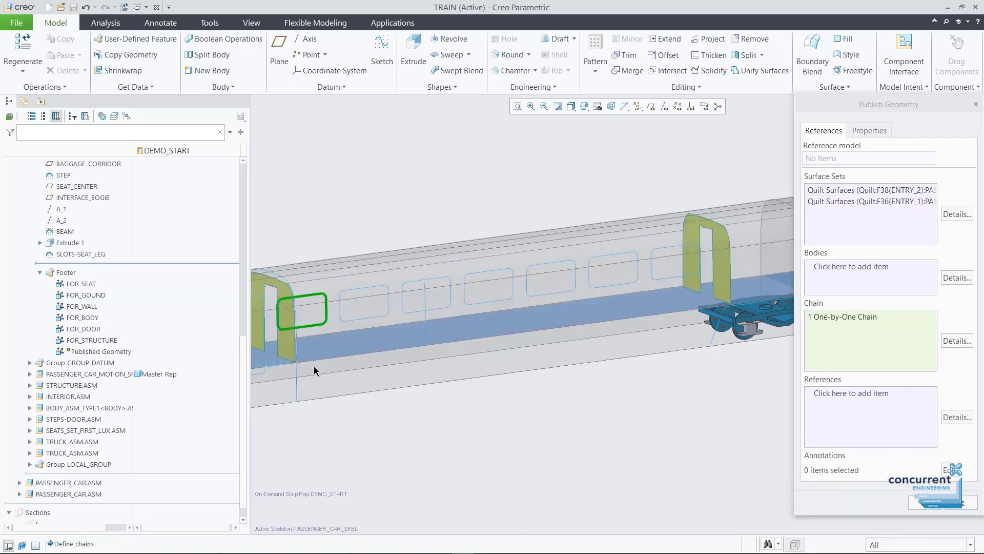
ctrl+click(297, 375)
click(868, 130)
double_click(862, 150)
key(BackSpace)
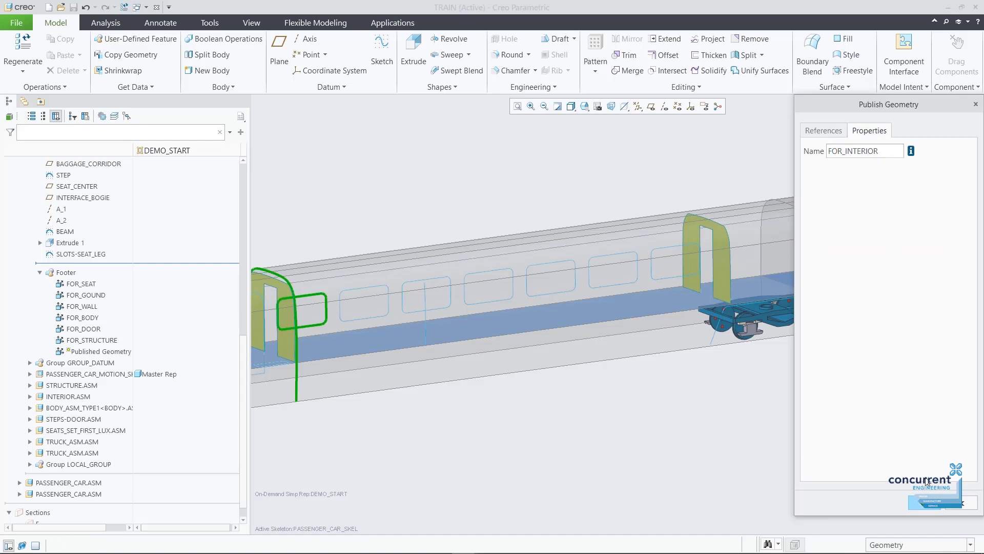
text(FOR_INTERIOR)
click(917, 500)
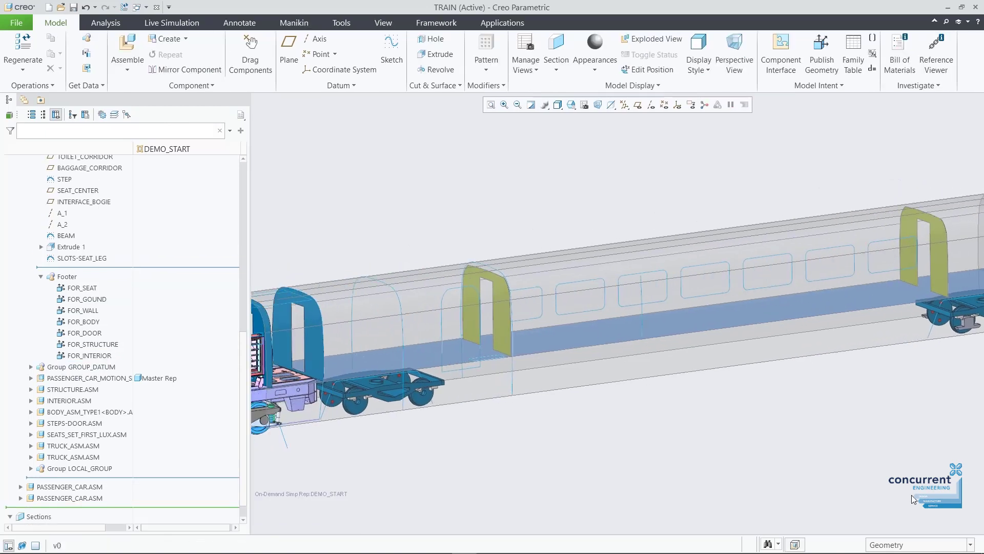
Copy the FOR_STRUCTURE geometry into the activated STRUCTURE_SKEL.PRT
click(31, 389)
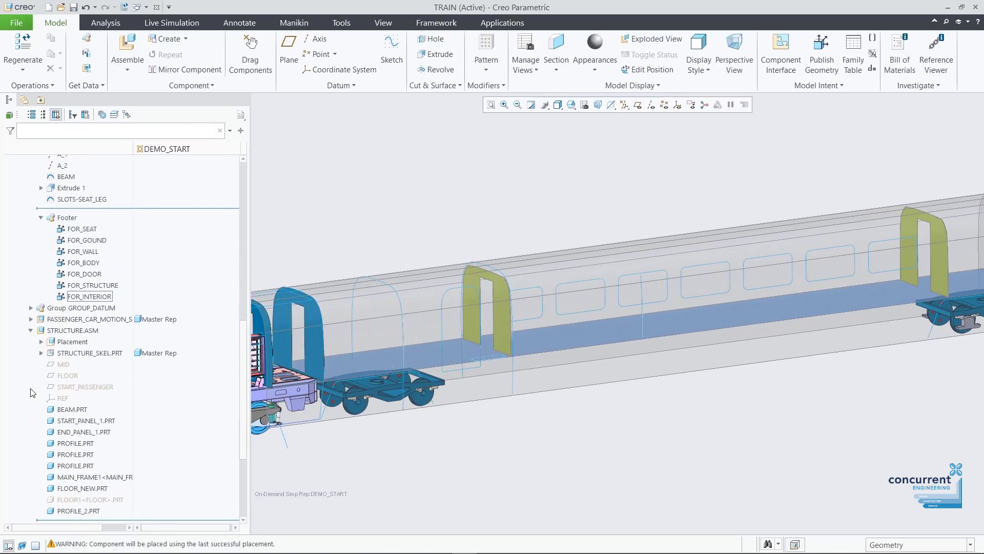
click(41, 353)
click(90, 183)
click(119, 138)
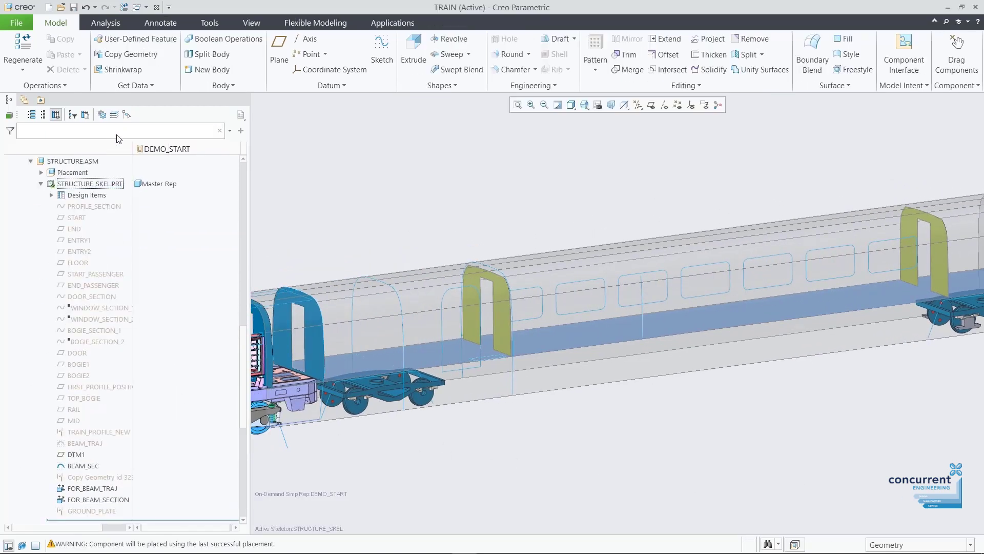
drag(242, 339, 248, 278)
click(145, 55)
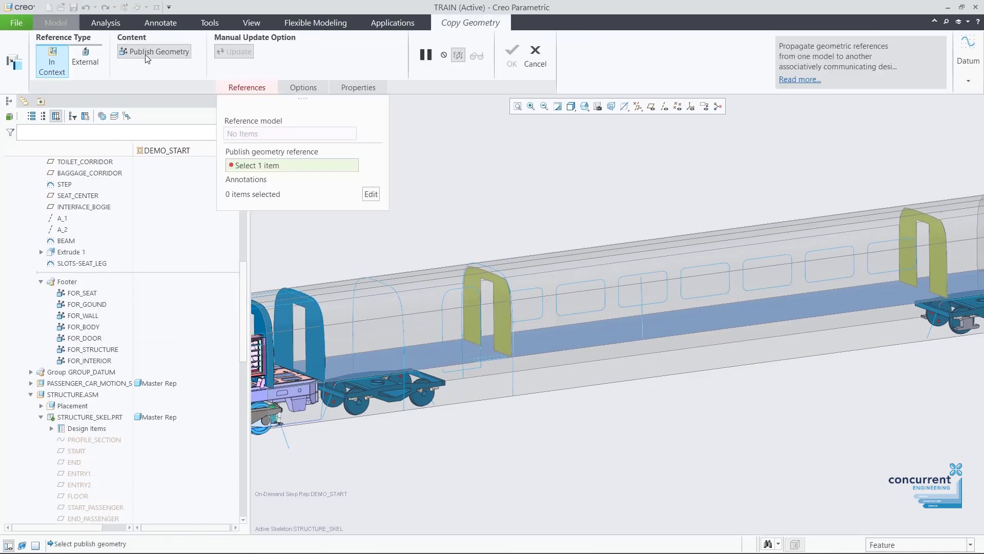
click(102, 349)
drag(240, 336, 237, 424)
click(510, 54)
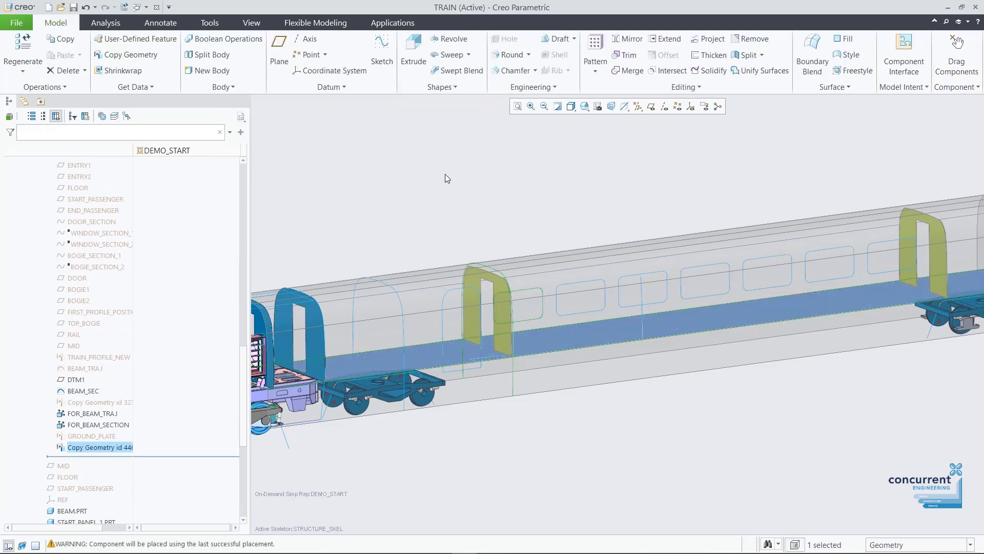
Copy the FOR_INTERIOR geometry into the activated INTERIOR_SKEL.PRT
scroll(132, 301, up, 6)
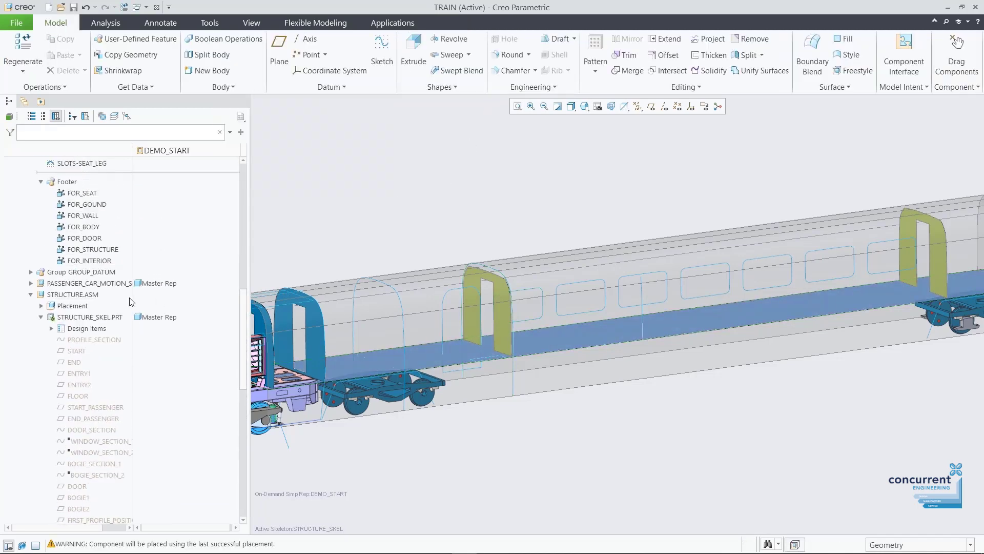
click(31, 296)
click(30, 379)
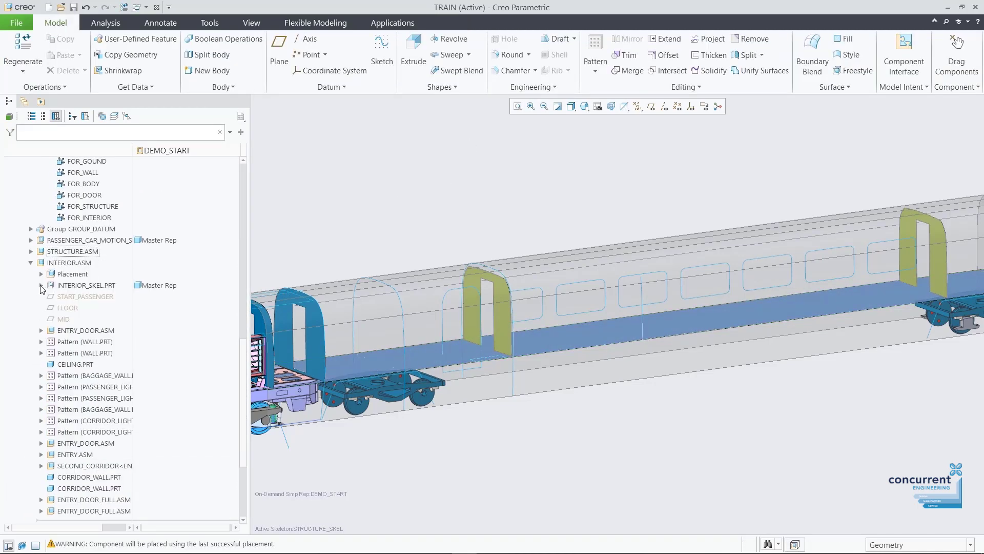
click(92, 285)
click(100, 241)
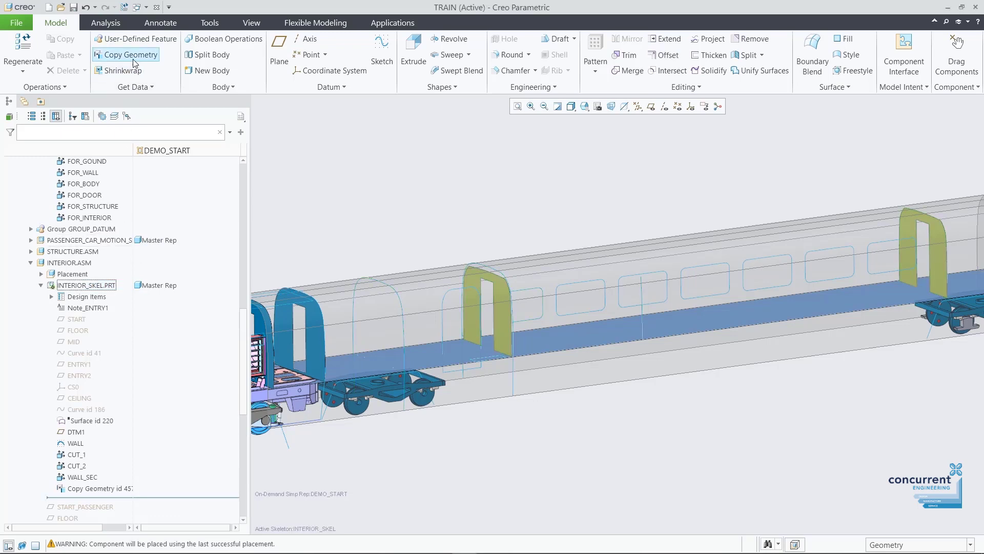
click(131, 55)
click(95, 217)
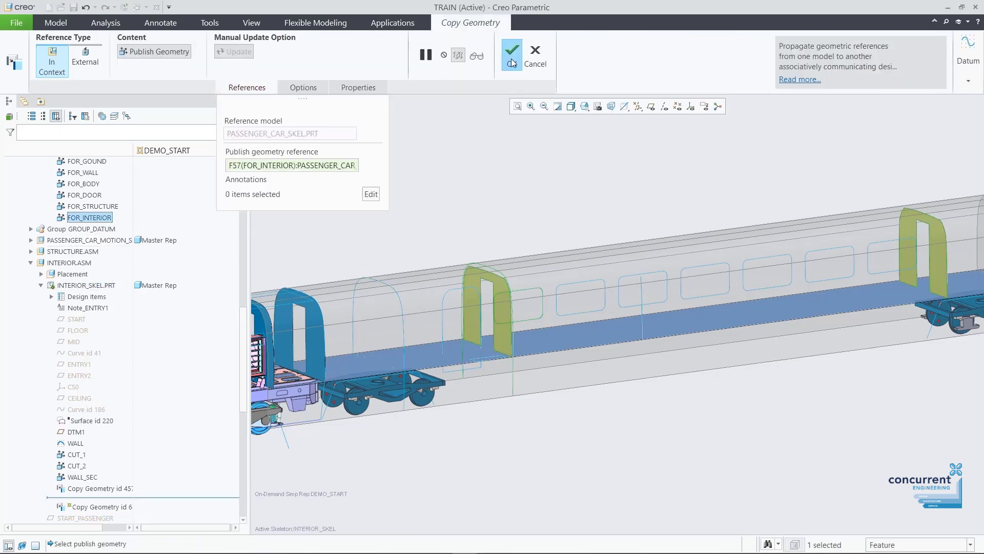
click(511, 57)
Reactivate the train assembly and open STRUCTURE.ASM in its own window as Master Rep
key(ctrl+a)
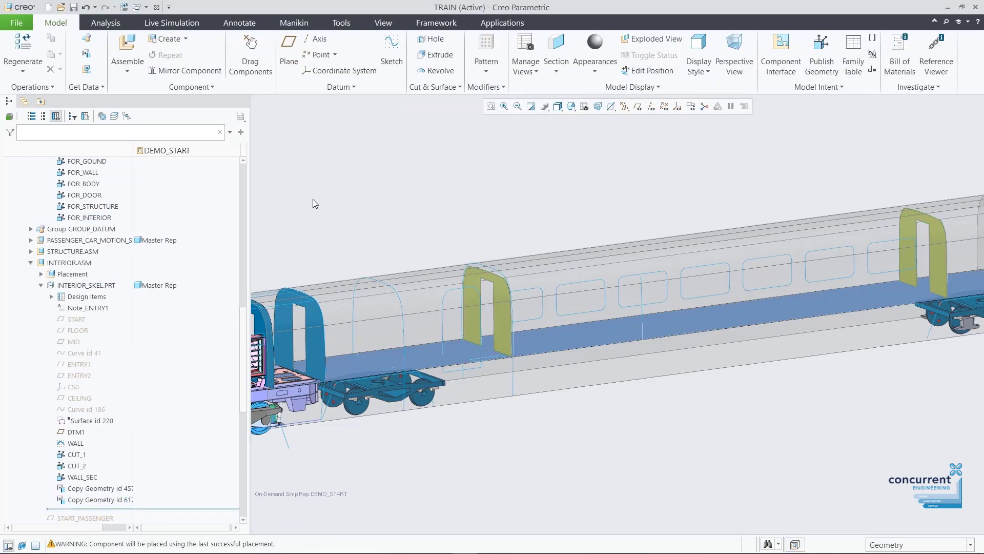
click(31, 262)
scroll(153, 334, up, 10)
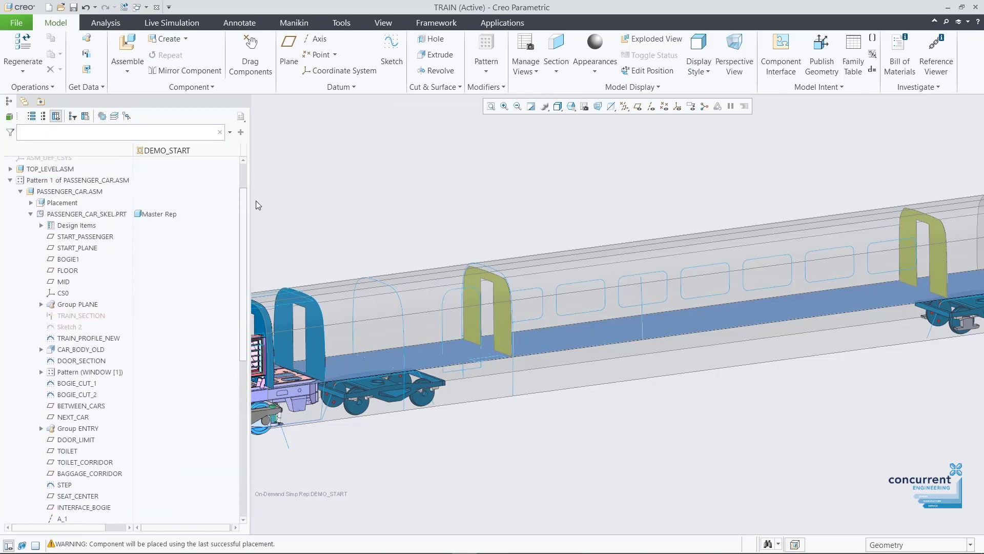
click(31, 215)
click(57, 300)
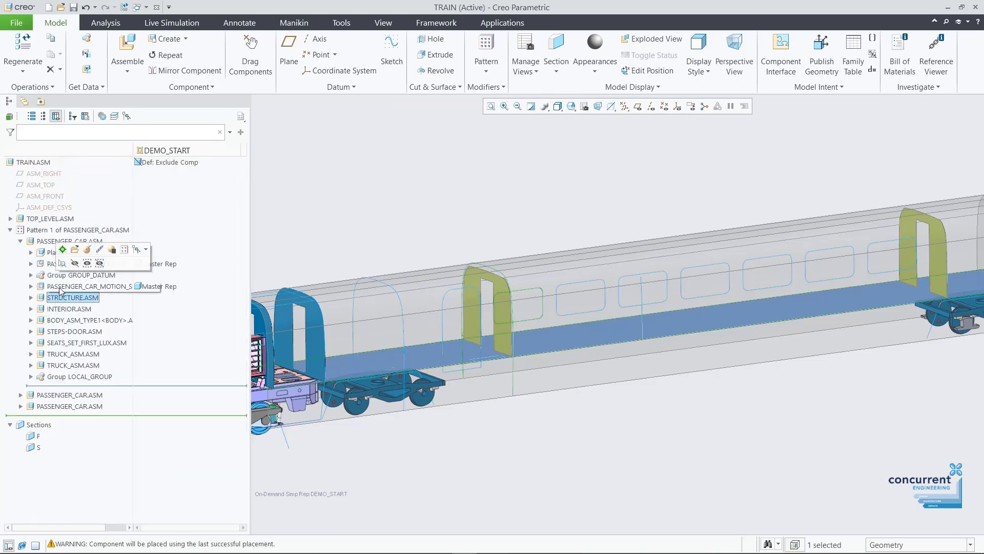
click(74, 251)
click(487, 379)
Open the GENERIC structure and activate PROFILE_2.PRT
click(509, 431)
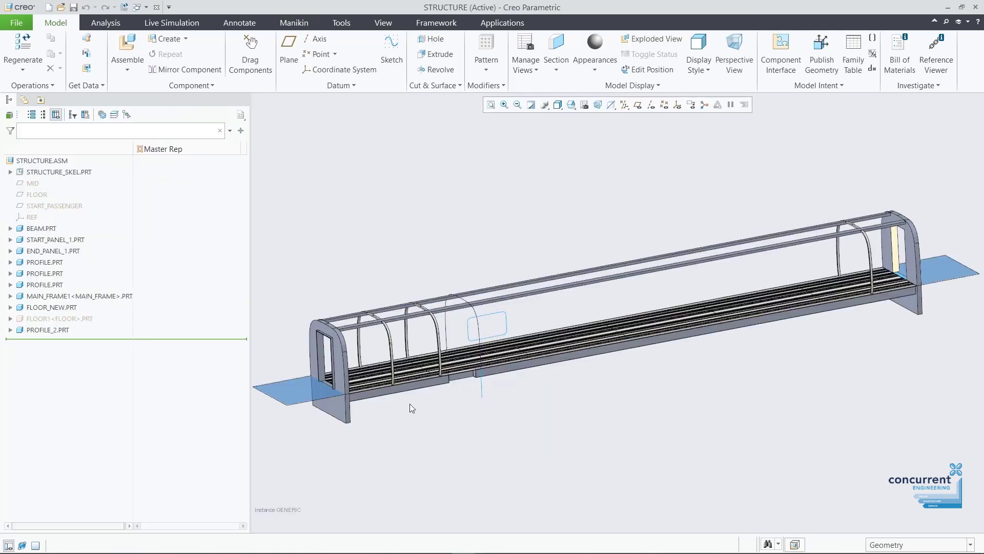
click(11, 330)
click(51, 330)
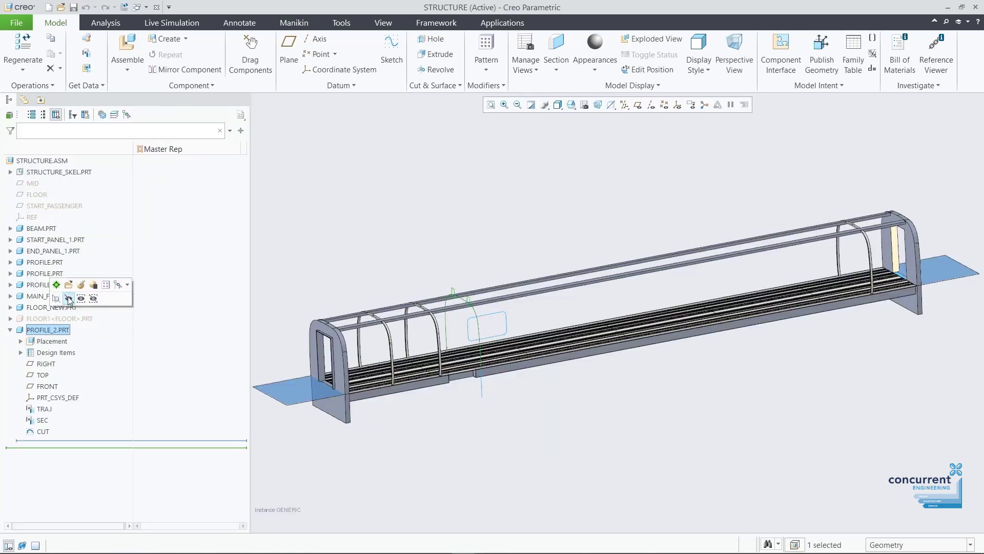
click(56, 285)
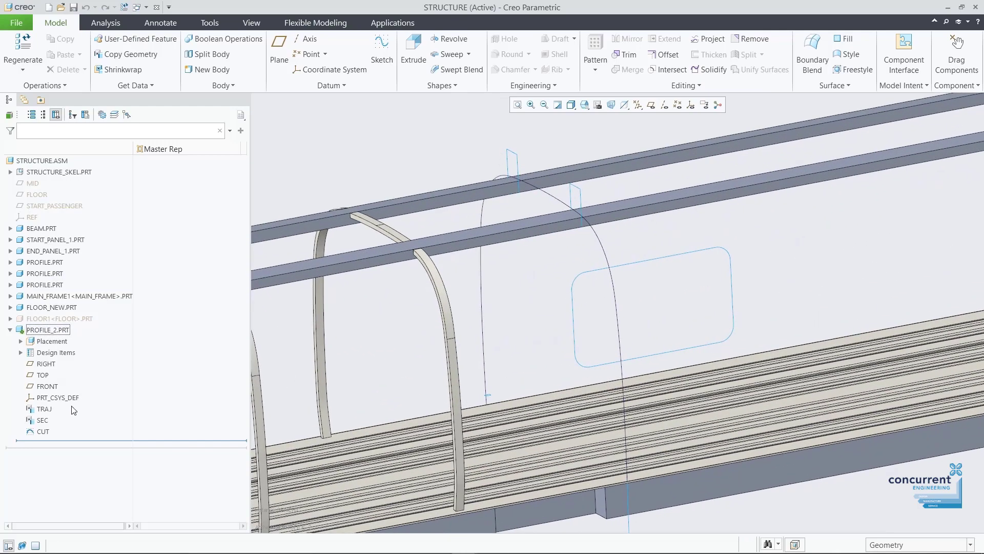
Sweep a projected rectangle section along the TRAJ curve to form the arch
click(45, 409)
click(451, 54)
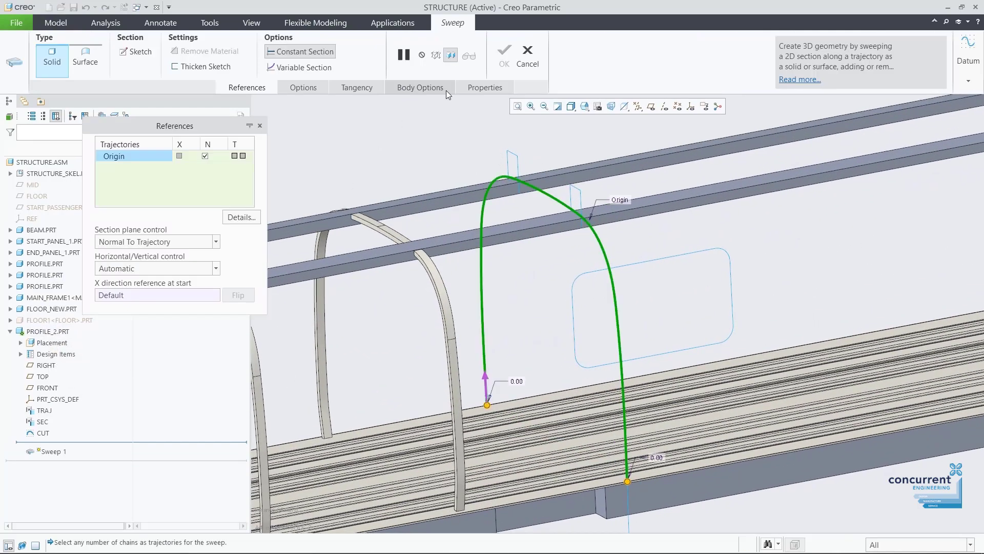
right_click(417, 144)
click(417, 133)
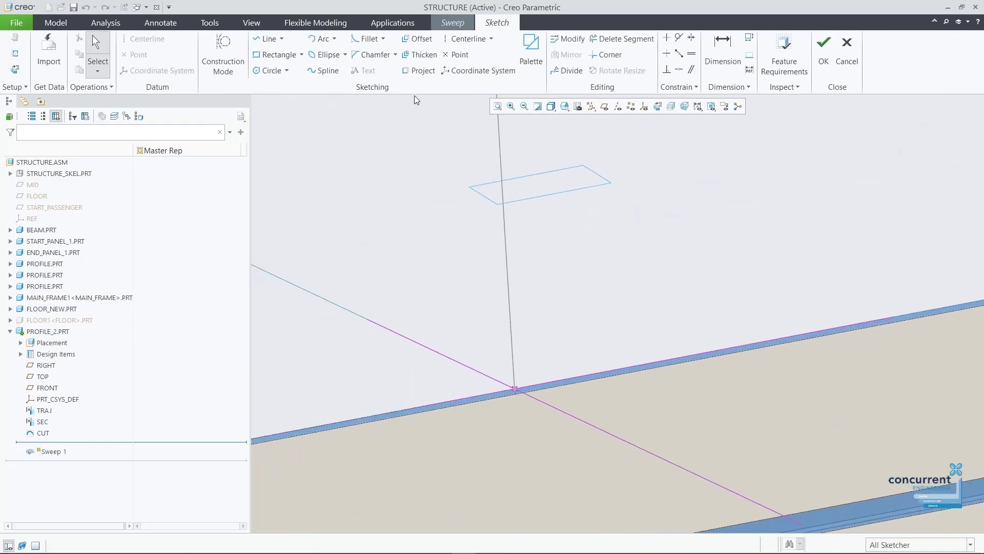
click(420, 71)
click(476, 193)
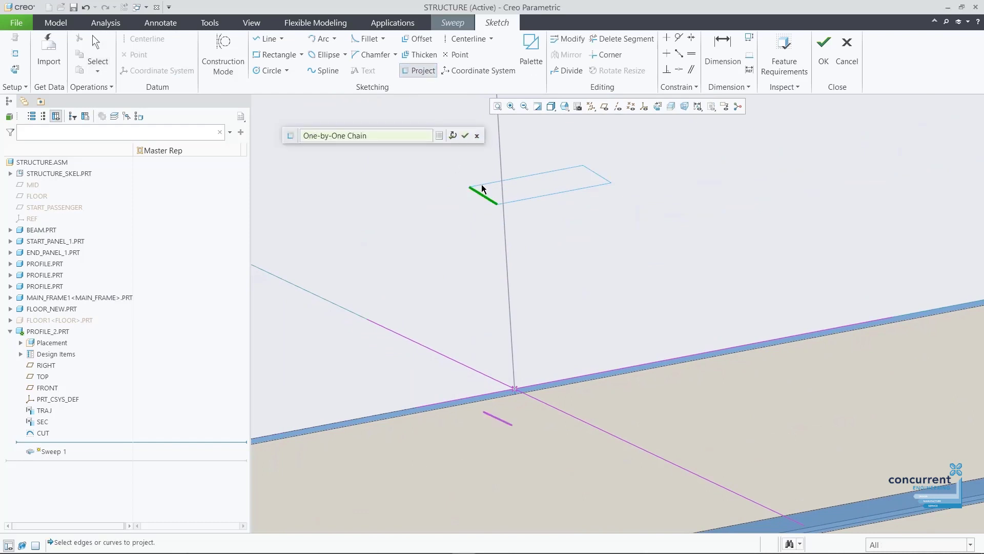
shift+click(482, 188)
click(465, 135)
right_click(438, 171)
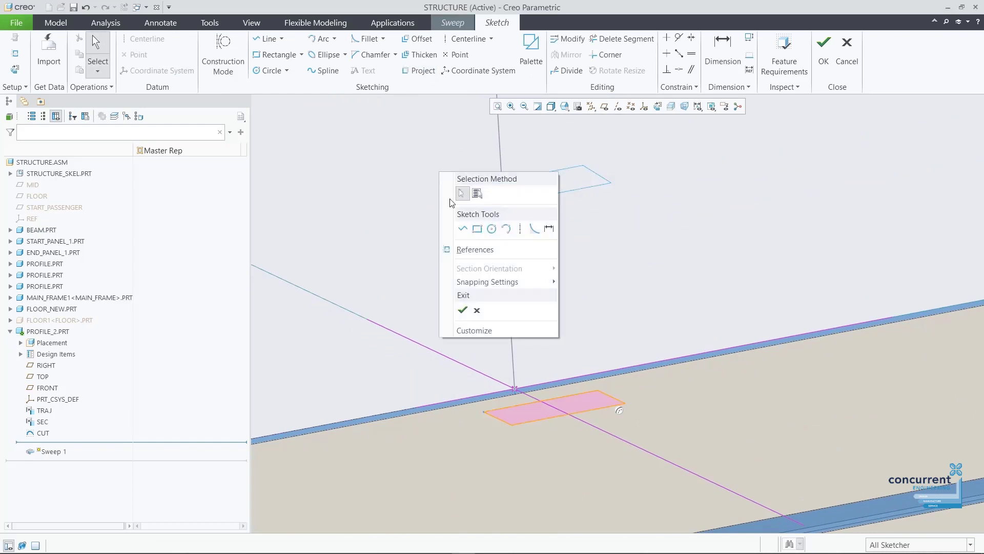
click(463, 310)
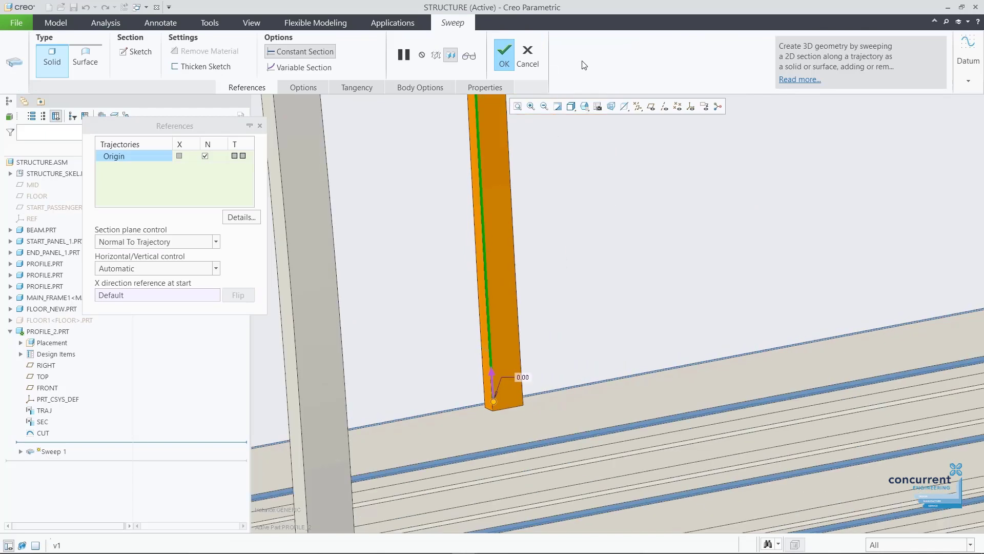
click(504, 56)
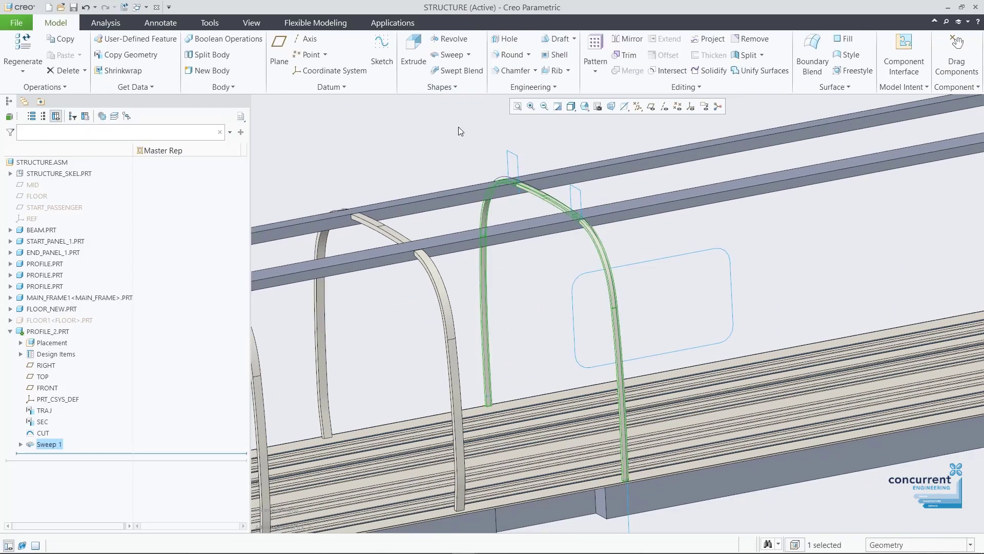
Extrude the CUT sketch symmetrically to remove material from the arch top
click(43, 432)
click(52, 385)
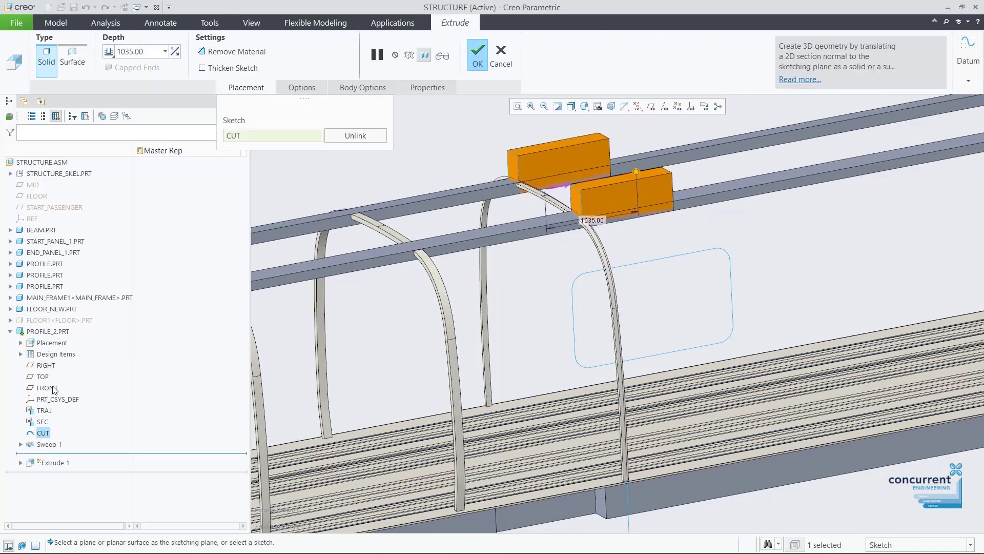
click(109, 51)
click(131, 65)
click(232, 52)
click(487, 53)
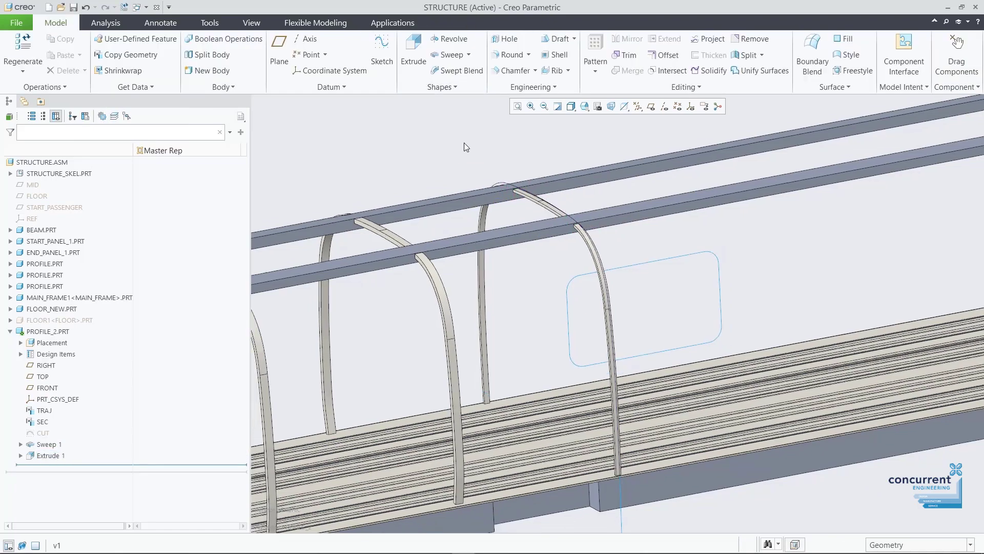
Start a direction pattern of PROFILE_2 along START_PASSENGER
key(ctrl+d)
key(ctrl+a)
click(11, 331)
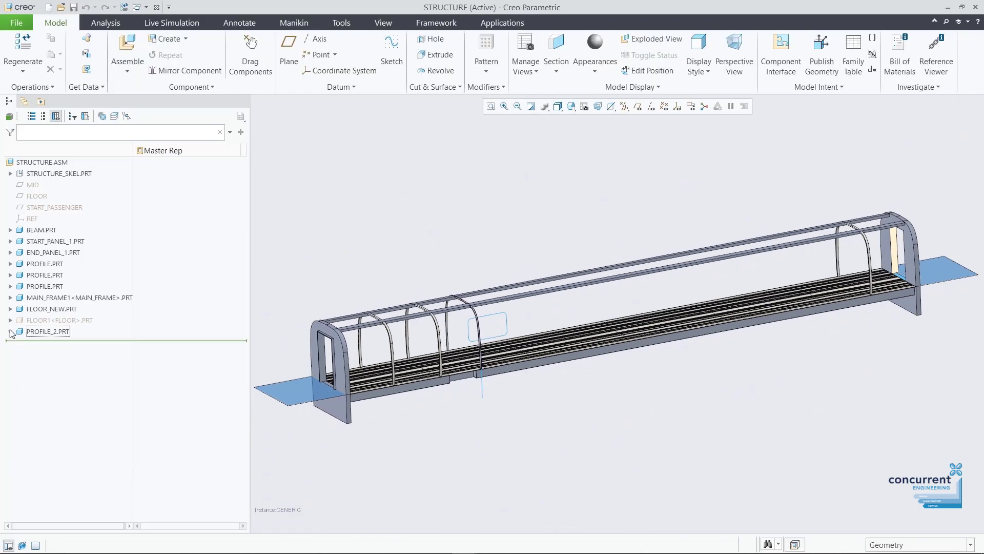
click(51, 332)
click(104, 283)
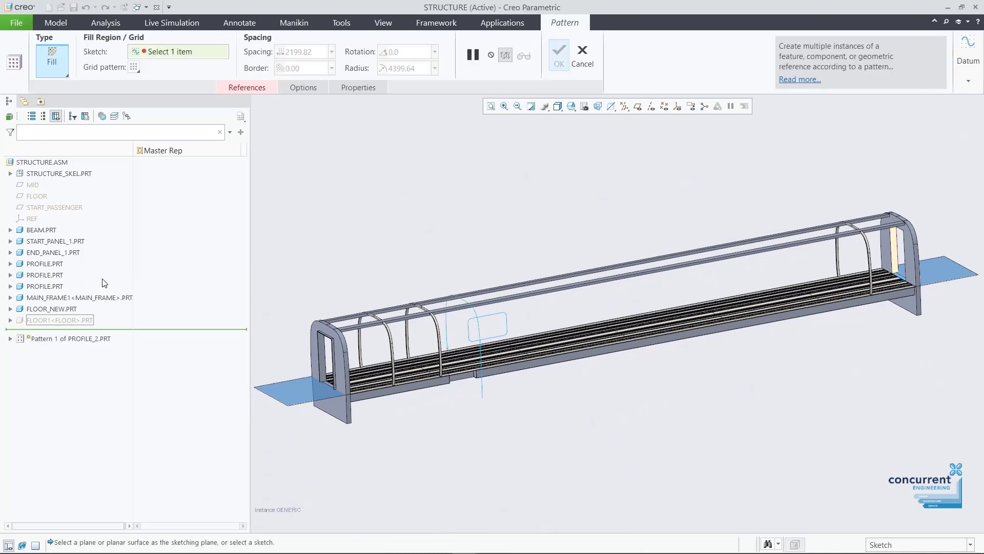
click(59, 69)
click(67, 97)
click(54, 207)
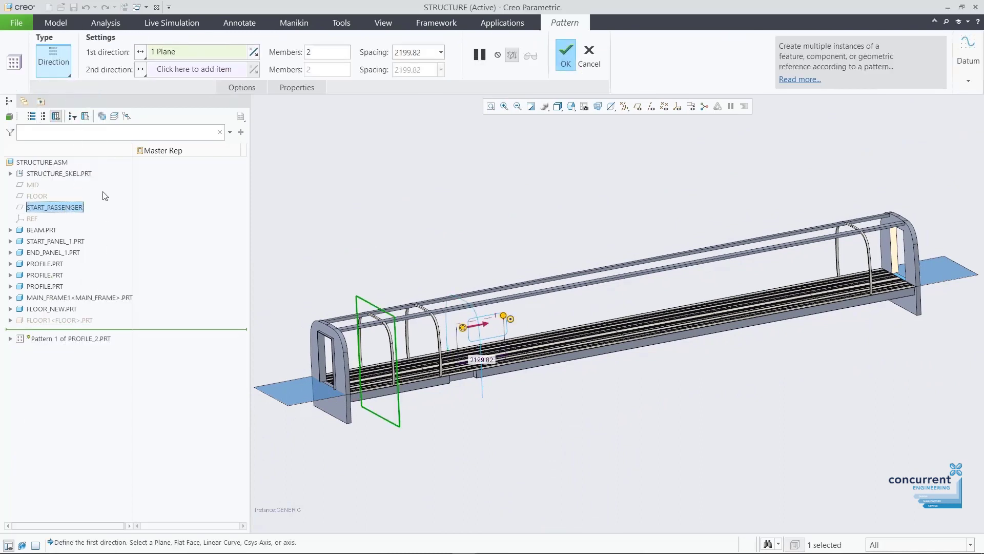
Set the pattern to 8 members at 2286 spacing and create it
double_click(323, 52)
key(BackSpace)
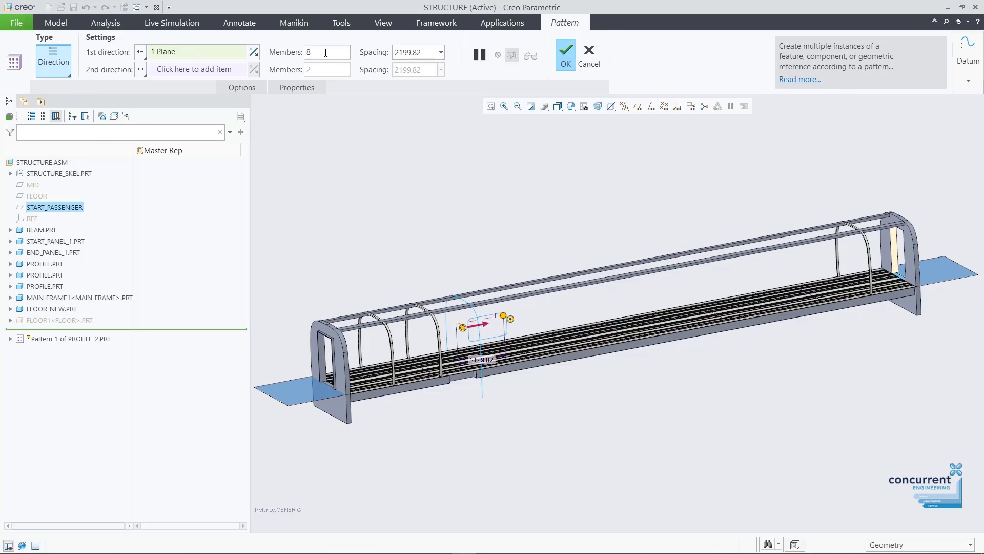
text(8)
double_click(413, 52)
key(BackSpace)
click(566, 54)
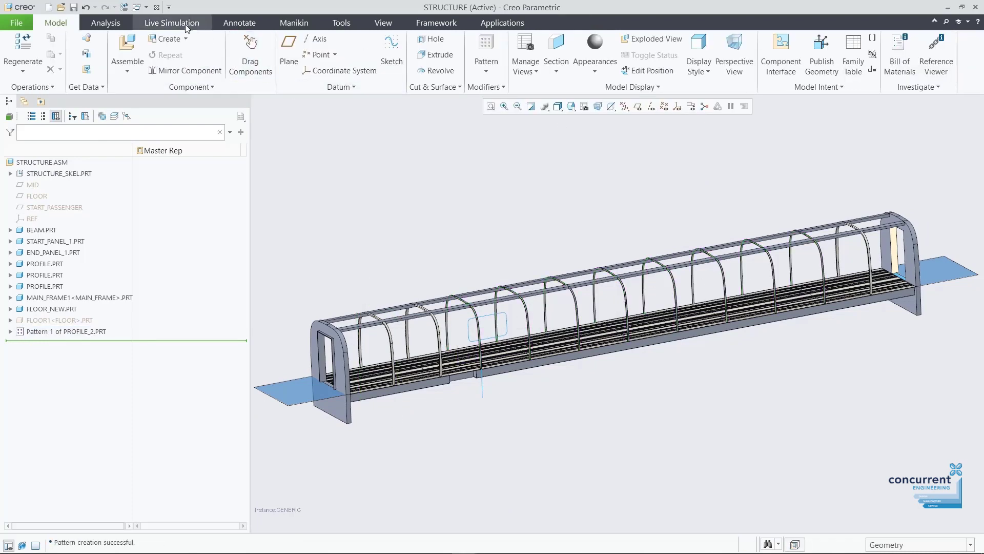
Return to TRAIN and switch STRUCTURE.ASM to its Master Rep
click(155, 7)
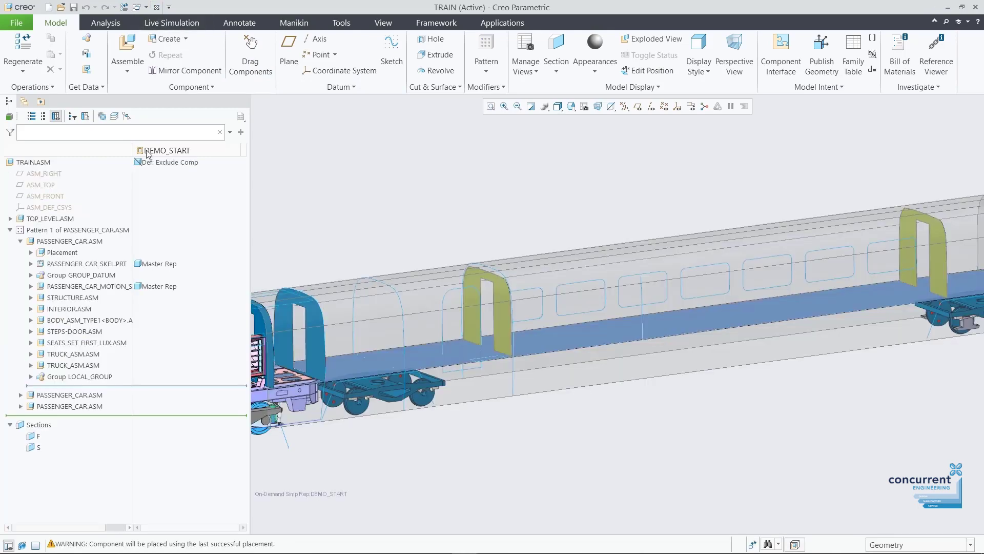
click(86, 298)
right_click(86, 298)
mouse_move(176, 153)
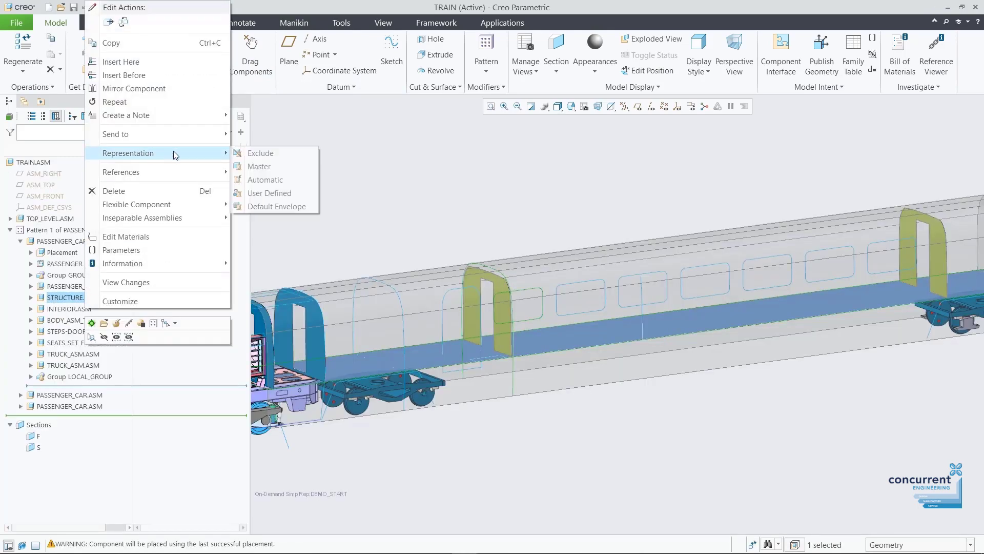
click(254, 166)
Open INTERIOR.ASM in Master Rep and select the first patterned WALL.PRT
click(85, 308)
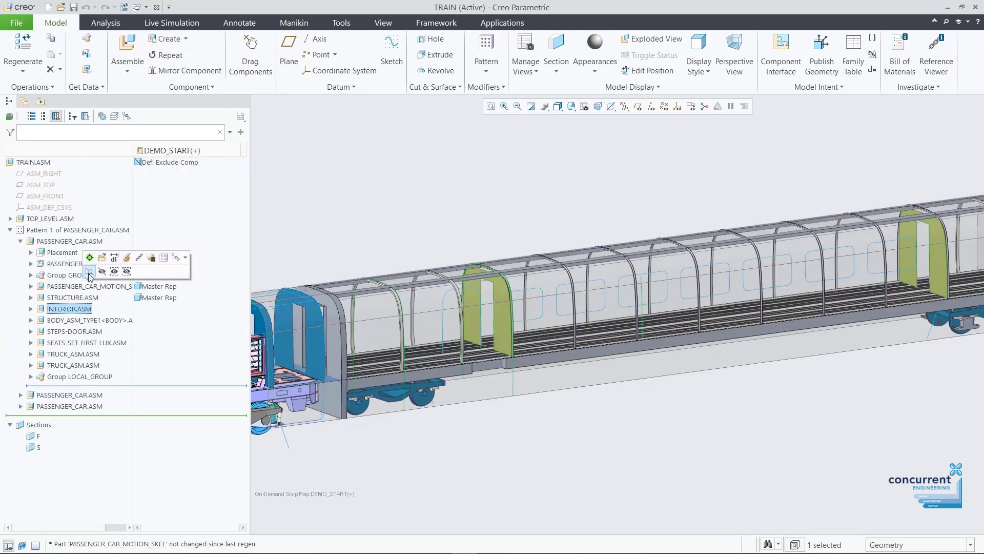
click(105, 261)
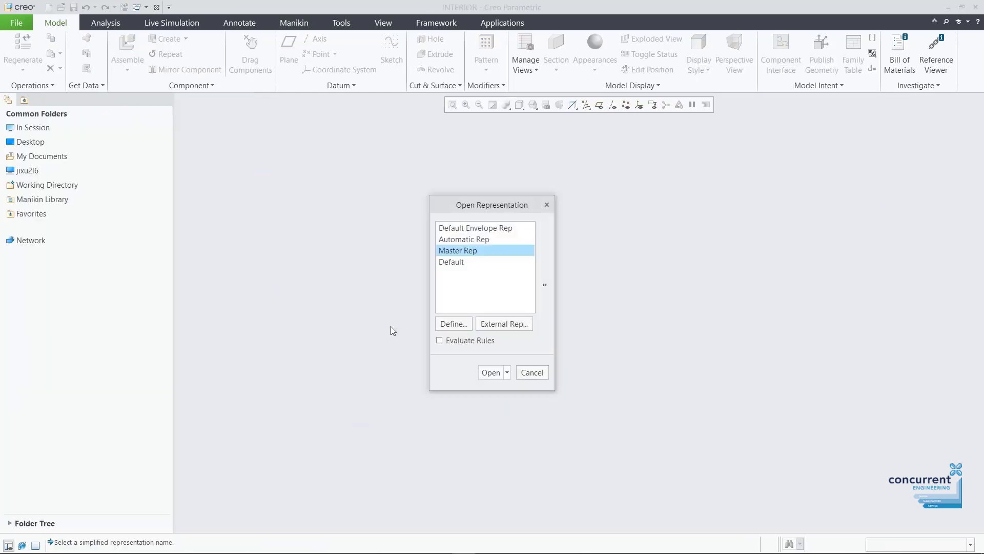
click(490, 373)
click(11, 229)
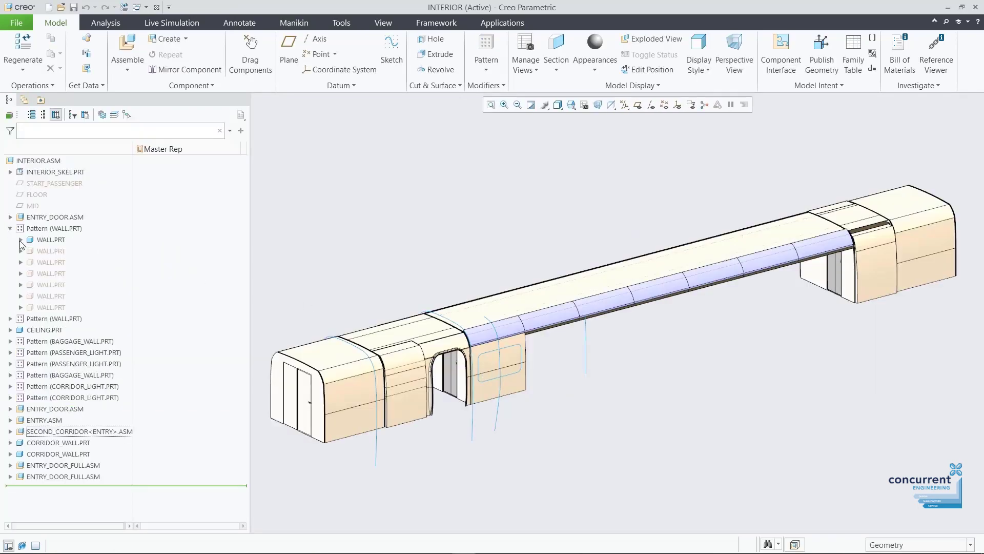
click(20, 239)
click(50, 240)
Activate WALL.PRT and sketch a form by projecting the rounded-rectangle window outline
click(55, 193)
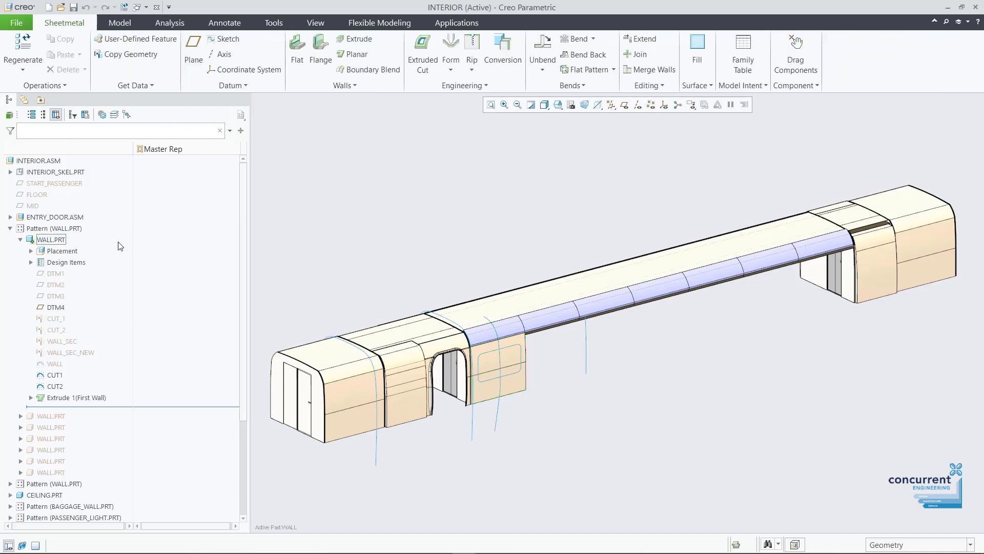
click(451, 67)
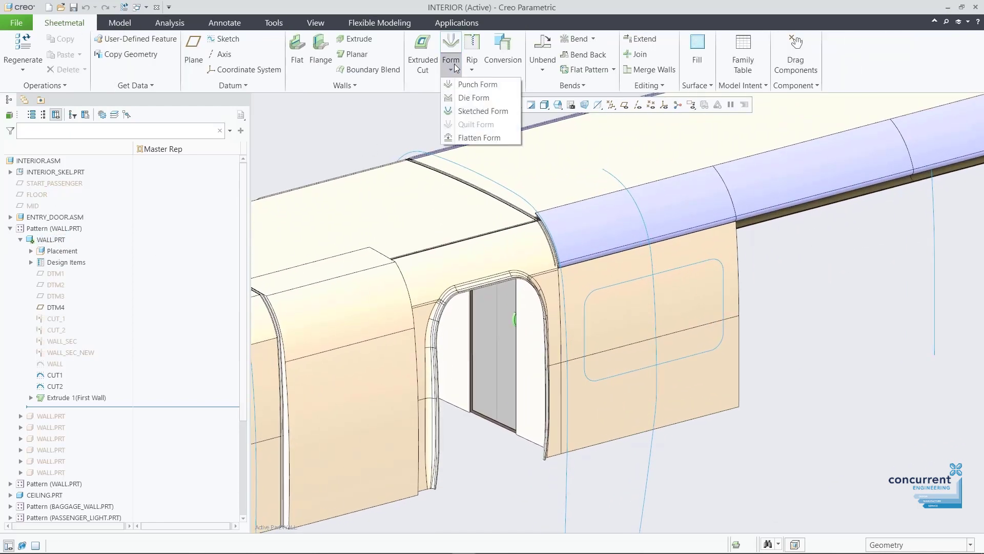
click(466, 111)
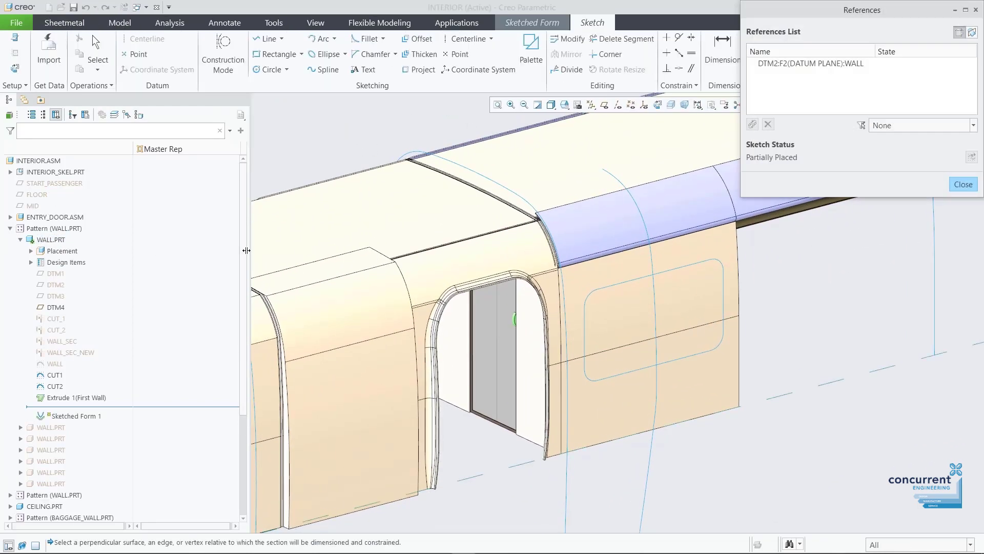
click(961, 184)
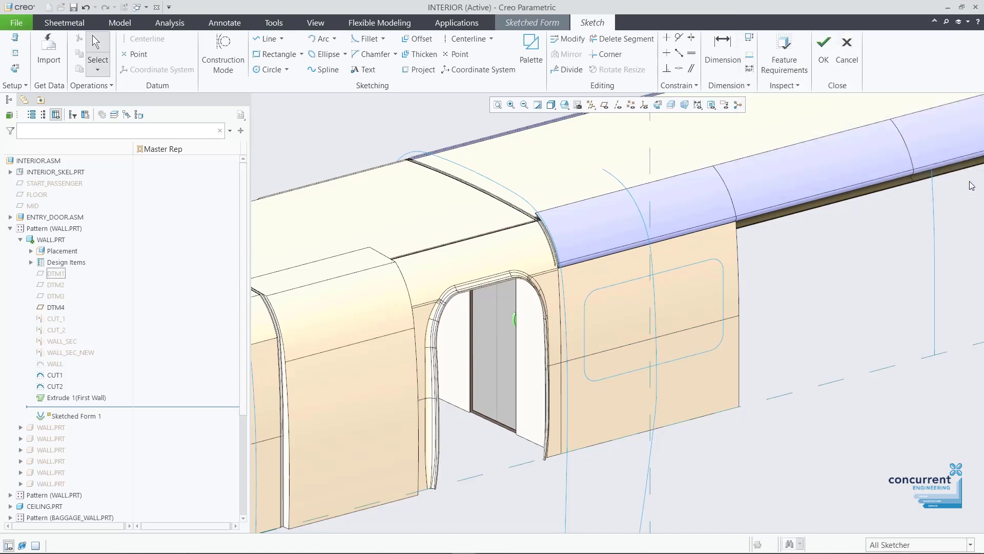
click(423, 70)
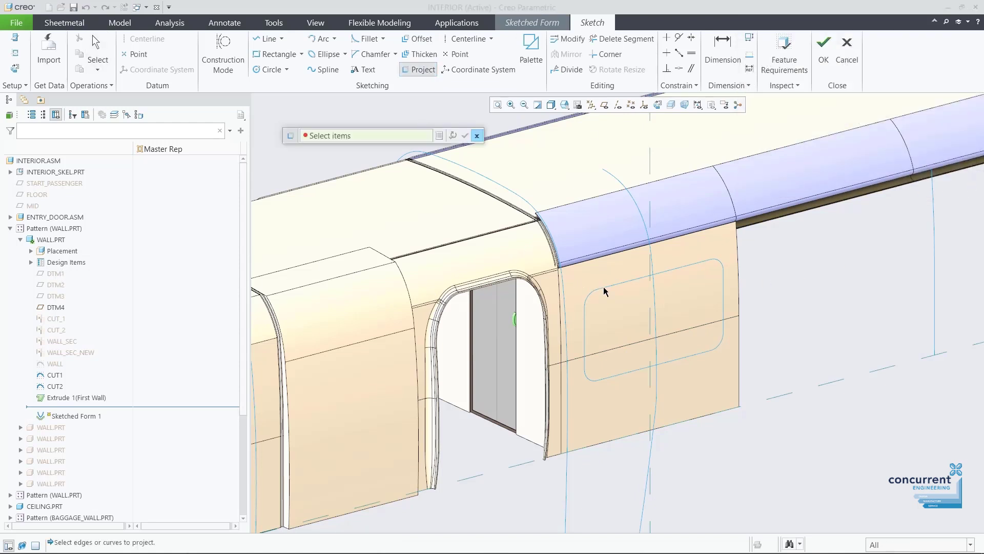
click(585, 297)
click(465, 135)
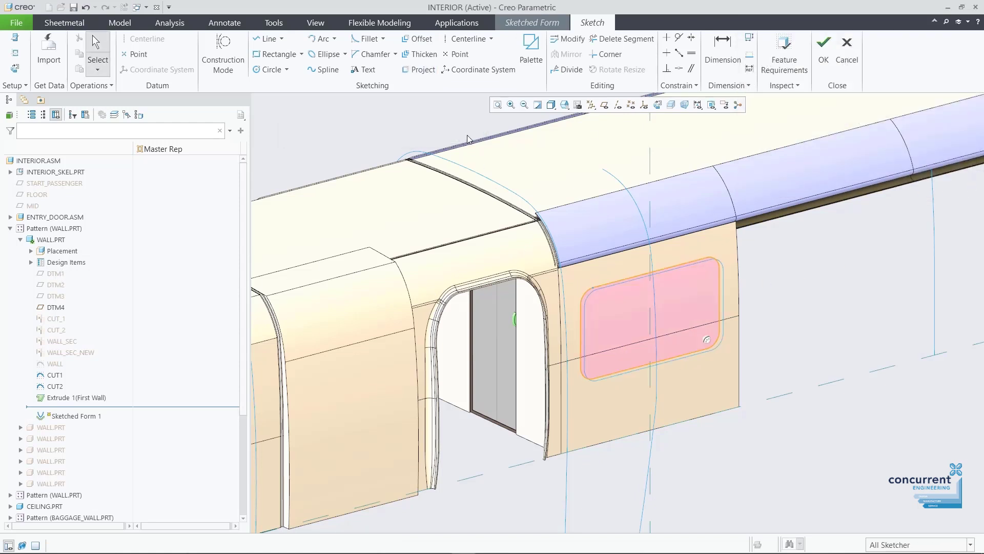
click(824, 54)
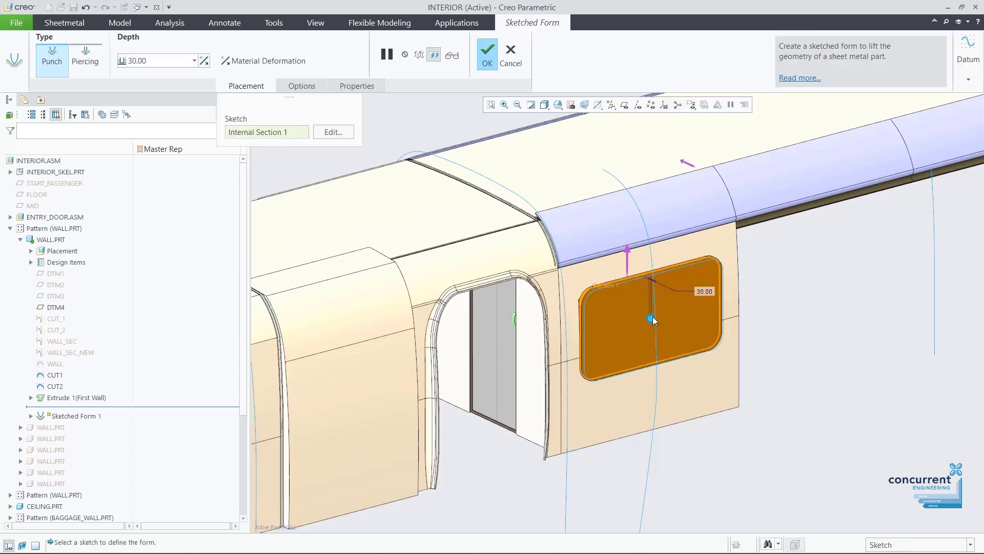
Give the form 421.20 depth, 6.0 taper and 50 edge radius, then extrude CUT2
drag(651, 319, 673, 338)
click(302, 85)
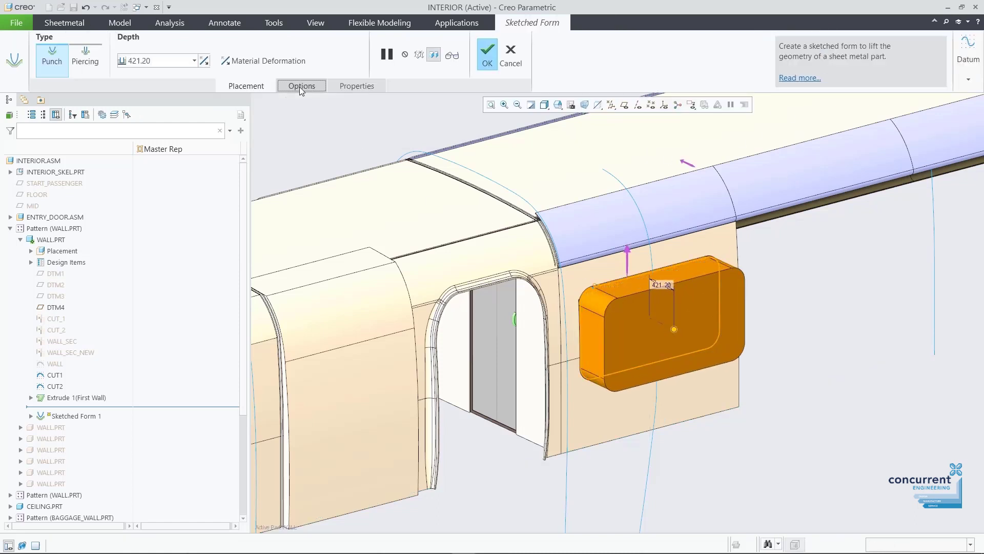
click(294, 191)
text(6.0)
key(Return)
click(307, 270)
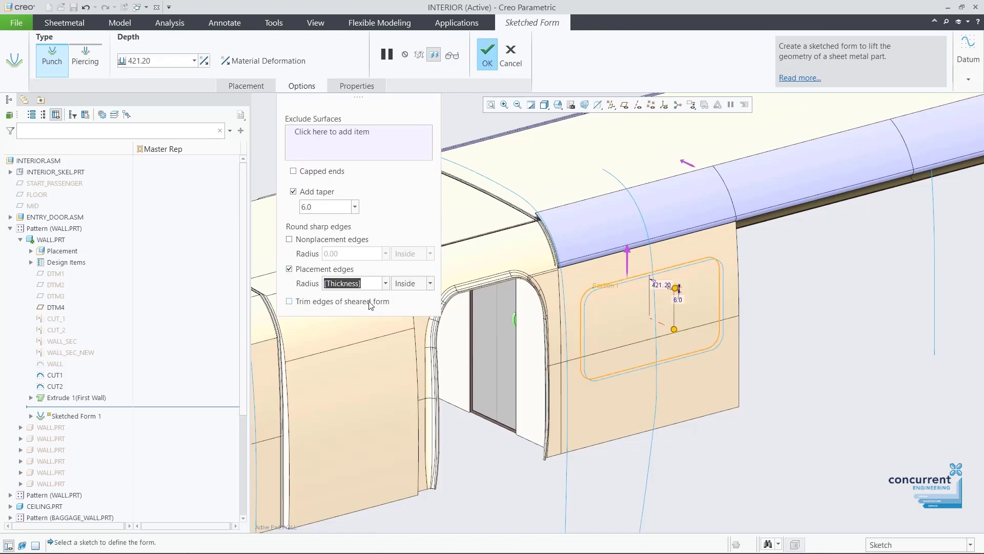
text(50)
key(Return)
click(486, 63)
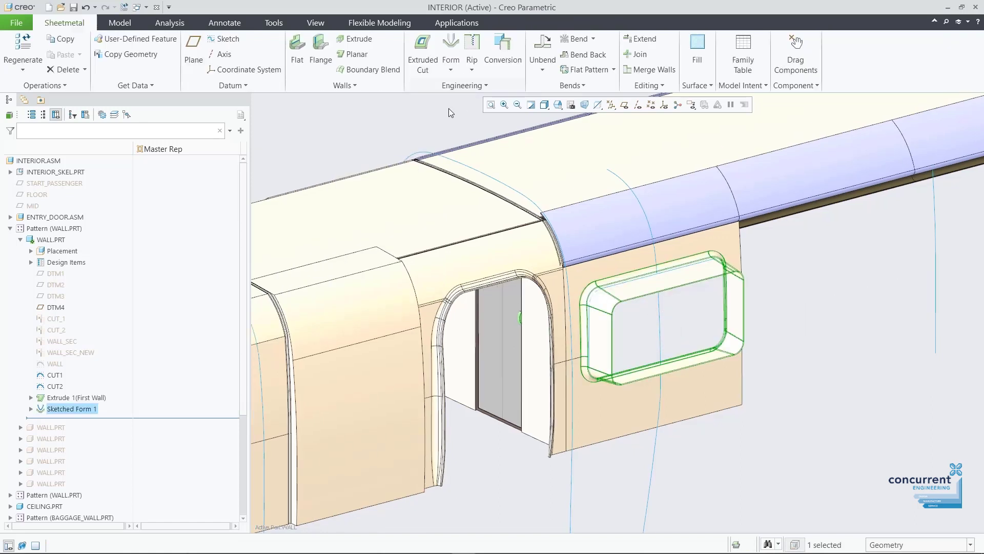
click(62, 386)
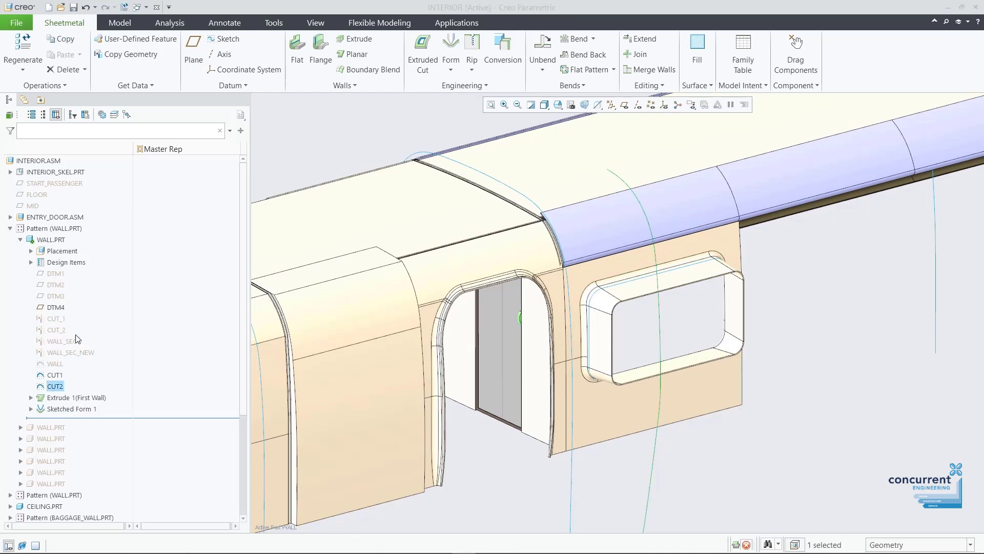
click(74, 338)
Finish the window cut as a symmetric solid cut through the wall, with the cut side flipped
click(112, 54)
click(138, 78)
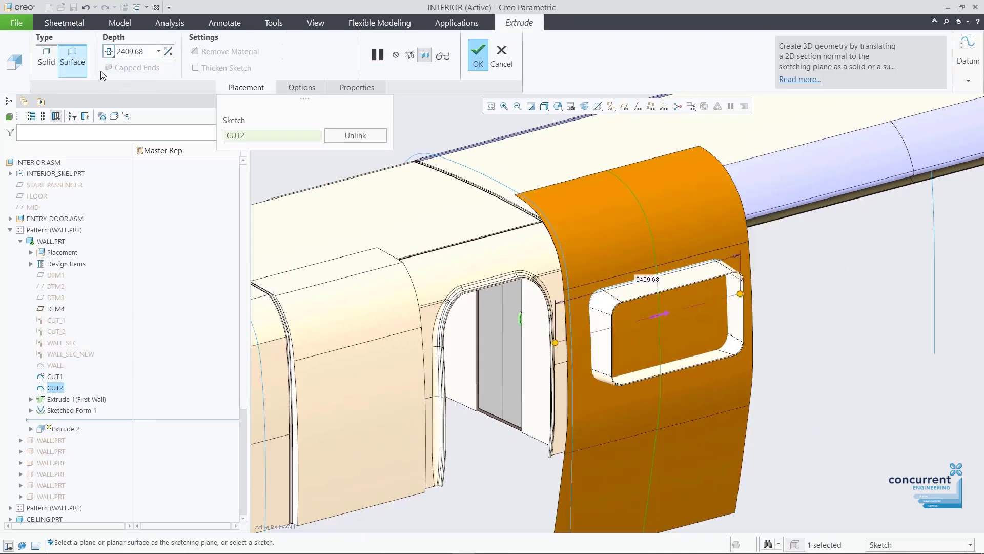
click(46, 56)
click(211, 51)
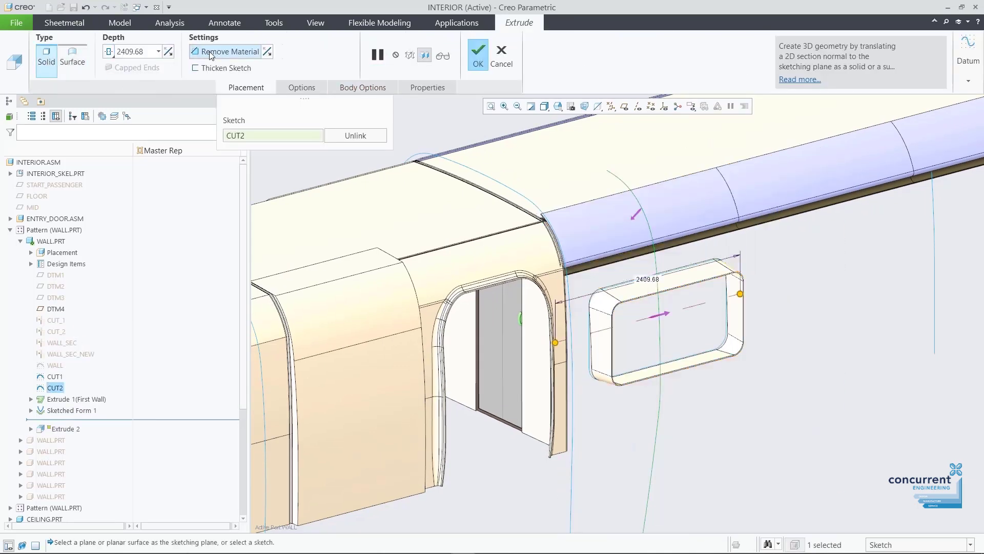
click(267, 52)
click(472, 53)
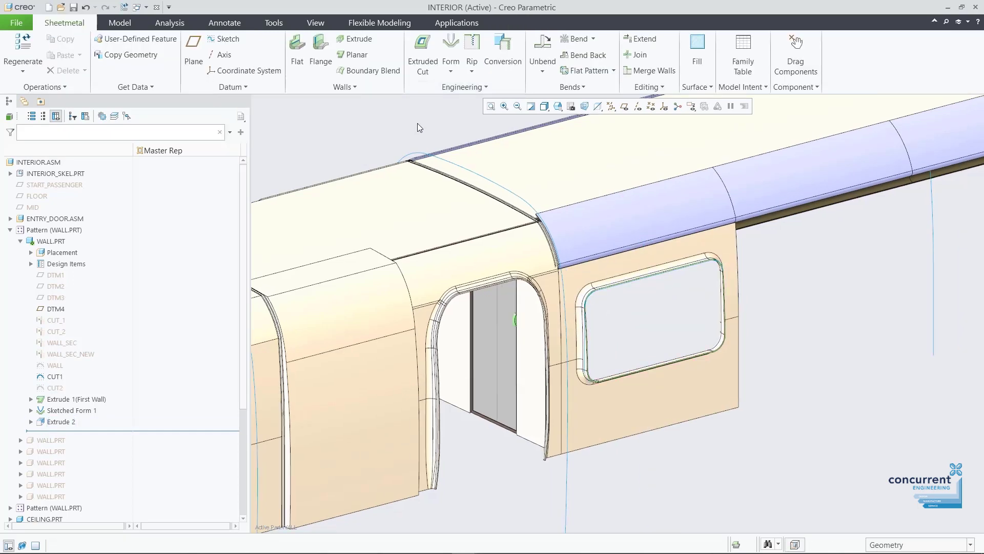
Back in INTERIOR.ASM, hide the upper row of patterned wall panels and regenerate the assembly
key(ctrl+d)
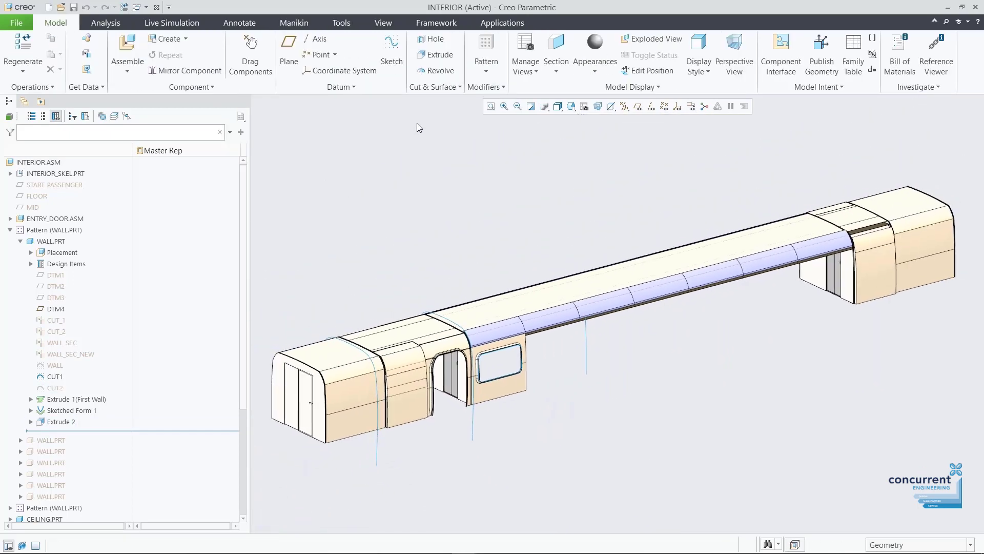
click(20, 241)
shift+click(51, 308)
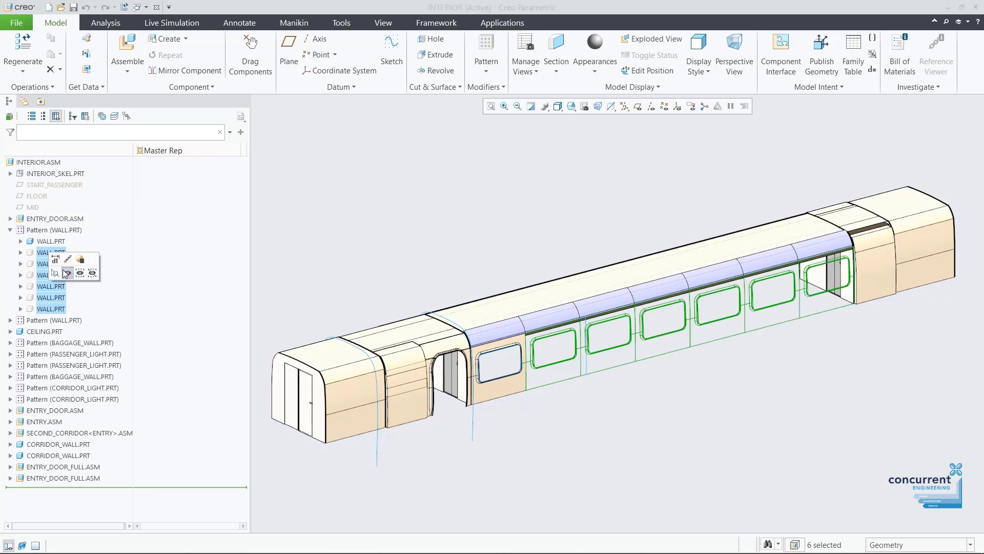
click(10, 320)
click(51, 331)
shift+click(51, 398)
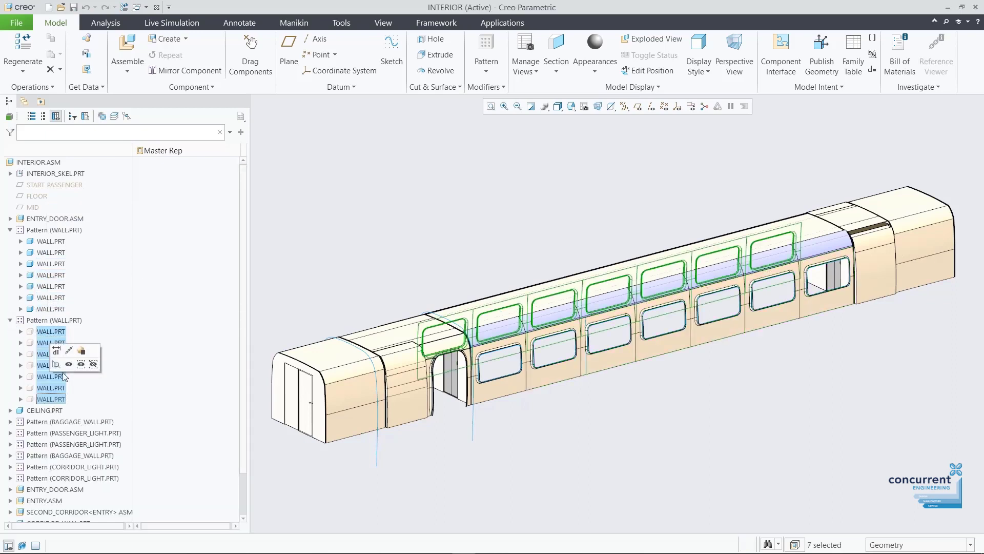
click(68, 364)
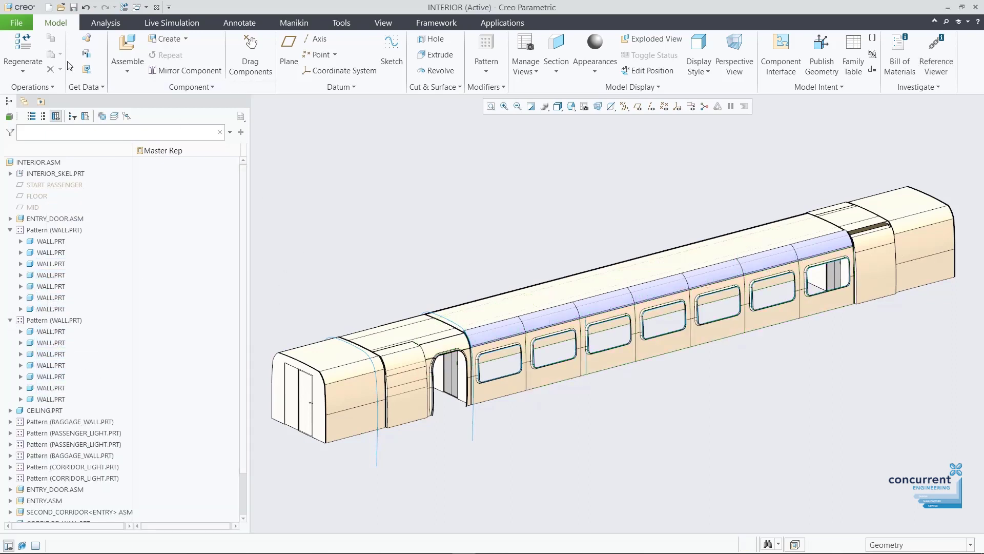
click(22, 51)
click(927, 129)
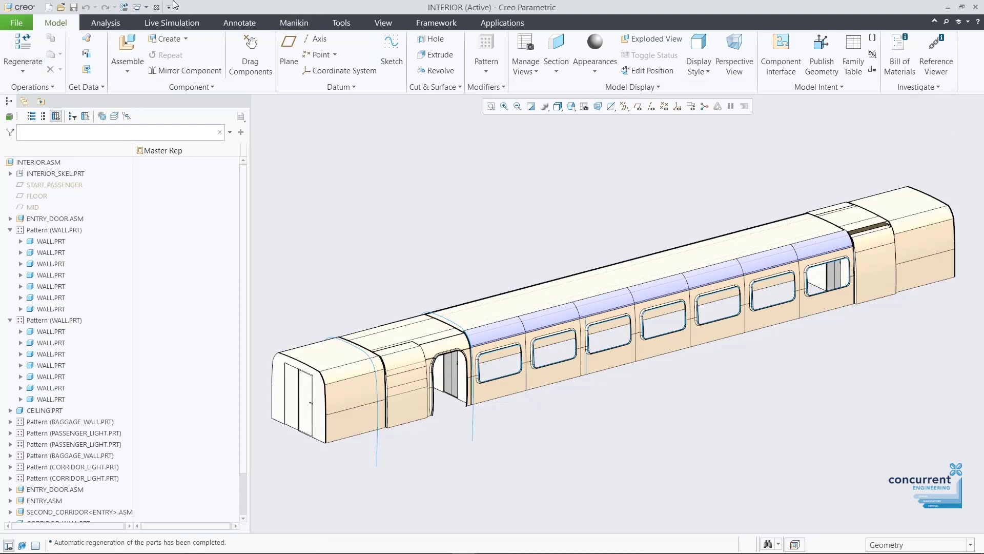
In TRAIN, exclude INTERIOR.ASM from the representation and open STEPS-DOOR.ASM
click(157, 7)
click(81, 308)
right_click(81, 308)
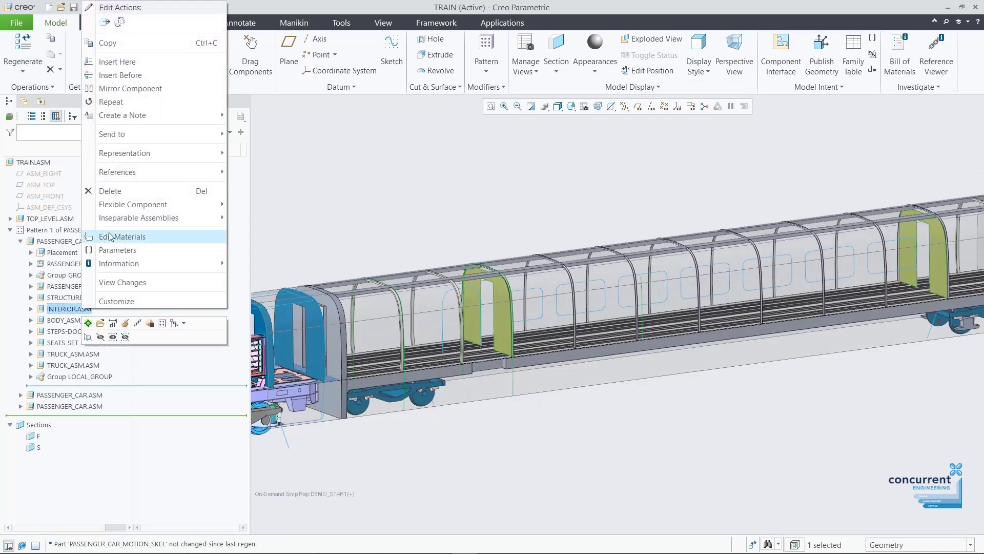
mouse_move(215, 153)
click(257, 154)
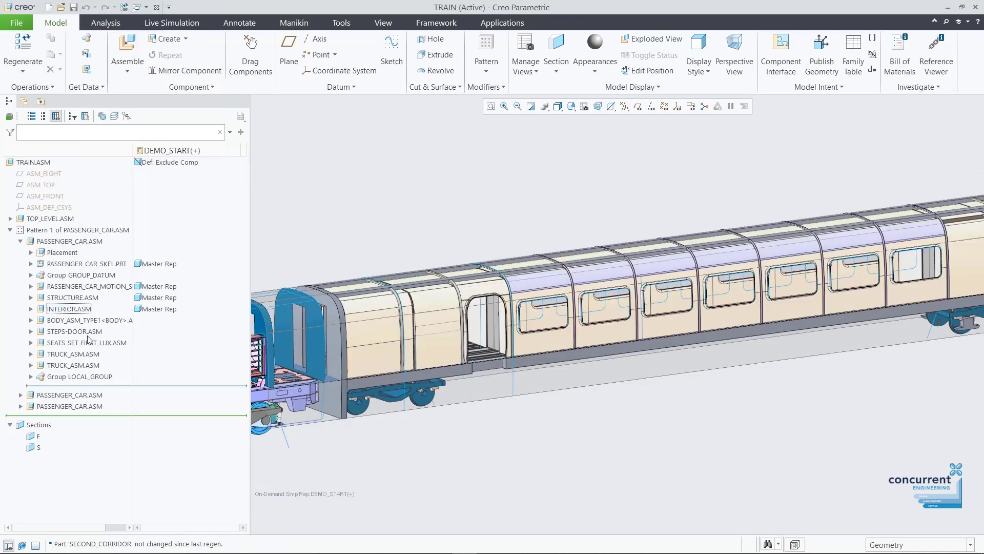
click(82, 332)
click(103, 287)
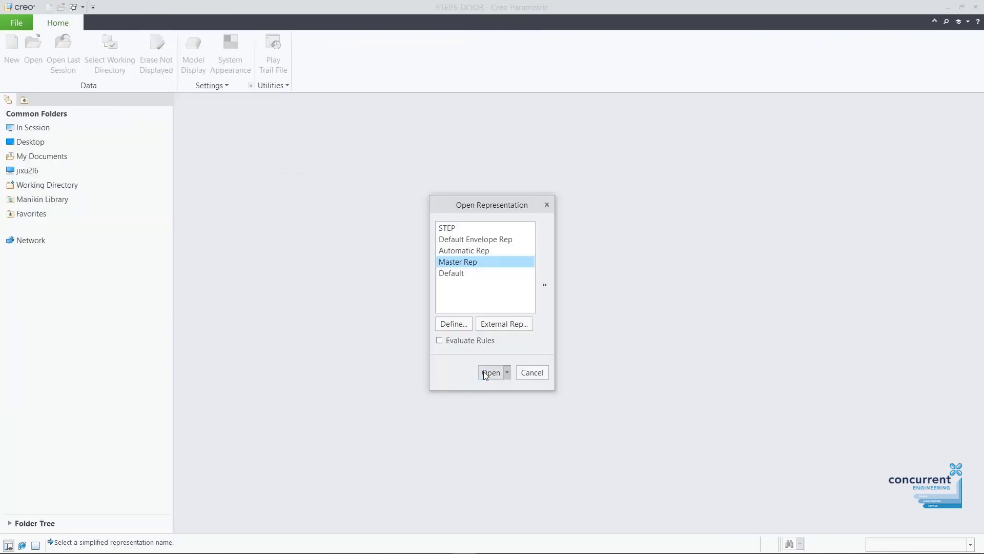
Open STEPS-DOOR in Master Rep and update the SHRINKWRAP_STRUCTURE shrinkwrap, accepting the warnings
click(485, 372)
click(66, 184)
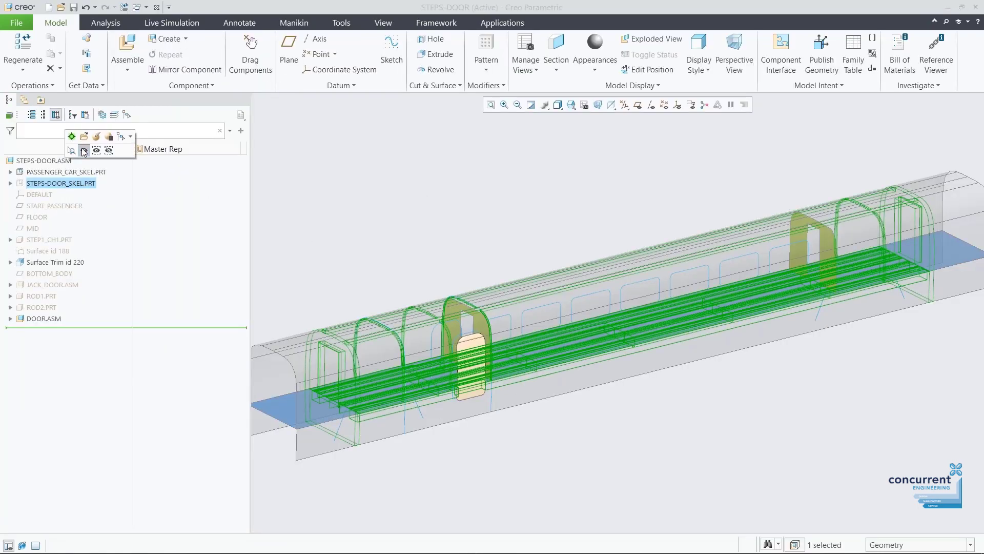
click(10, 183)
click(76, 262)
right_click(76, 262)
click(102, 267)
click(524, 312)
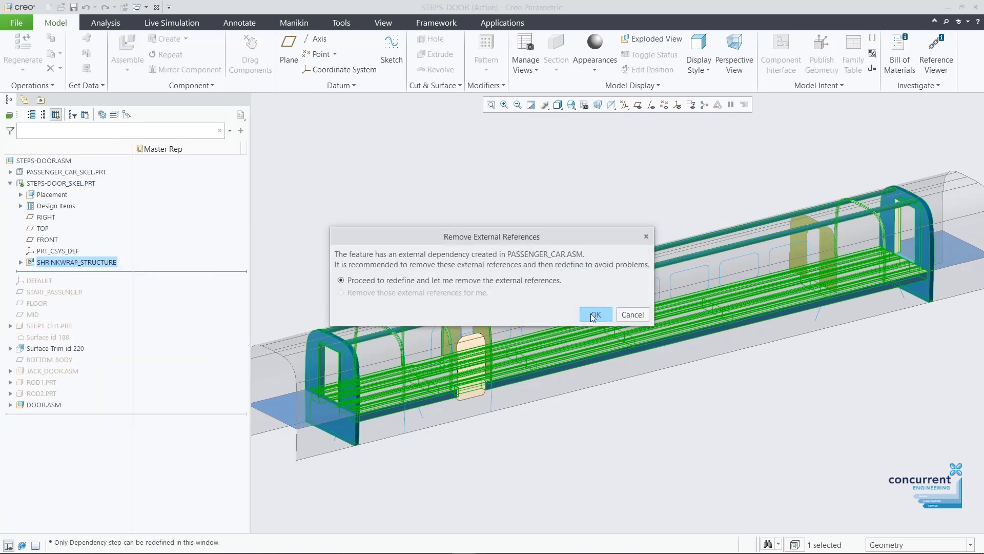
click(594, 315)
Expand DOOR.ASM and DOOR_INT.PRT in the tree and select DOOR_INT.PRT
click(10, 404)
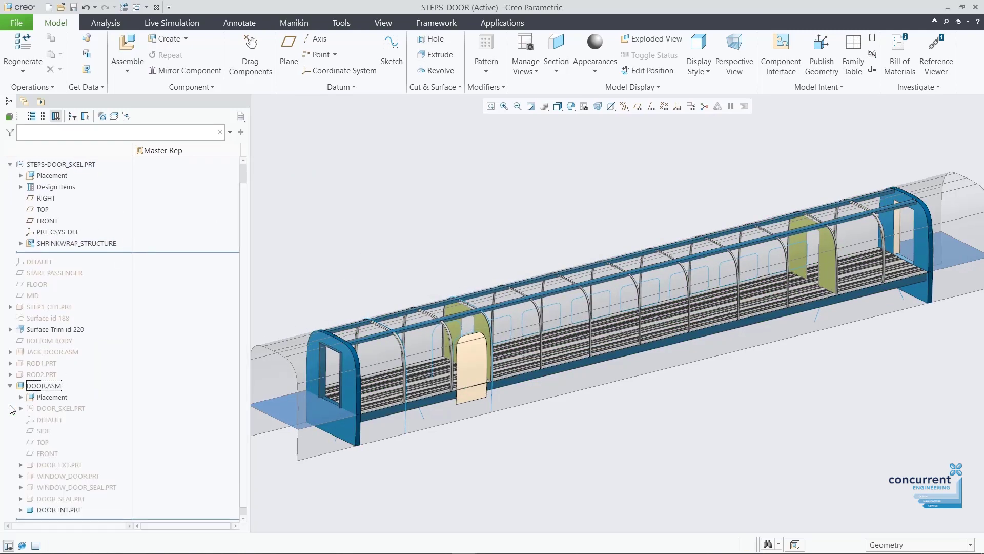
click(20, 509)
click(61, 285)
Activate DOOR_INT.PRT and thicken the door quilt into a 70-thick solid
click(72, 235)
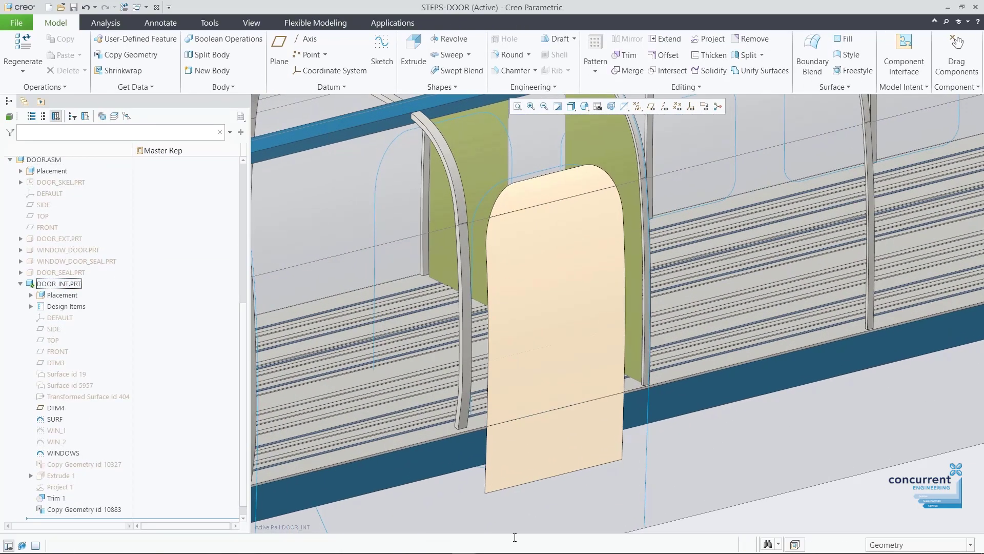
click(892, 544)
click(891, 468)
click(564, 340)
click(620, 294)
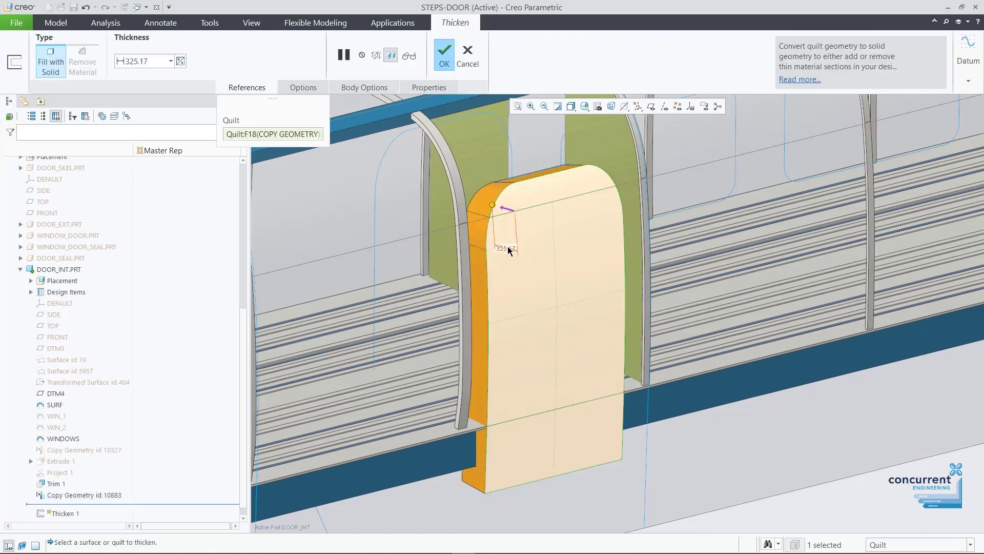
text(20)
key(Return)
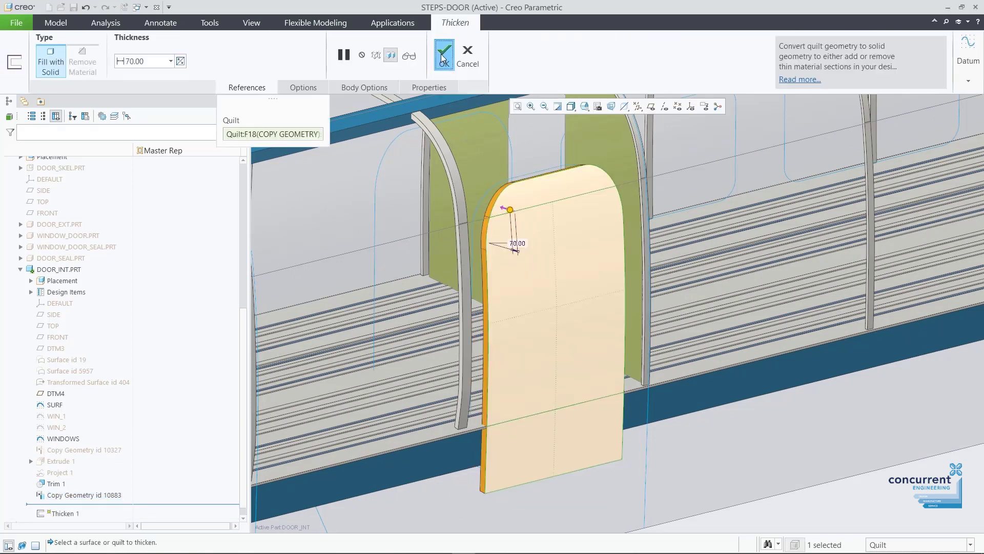
click(442, 55)
Trim the door outline with a flipped Remove Material extrusion of the SURF sketch
click(55, 405)
click(72, 365)
click(211, 52)
click(272, 54)
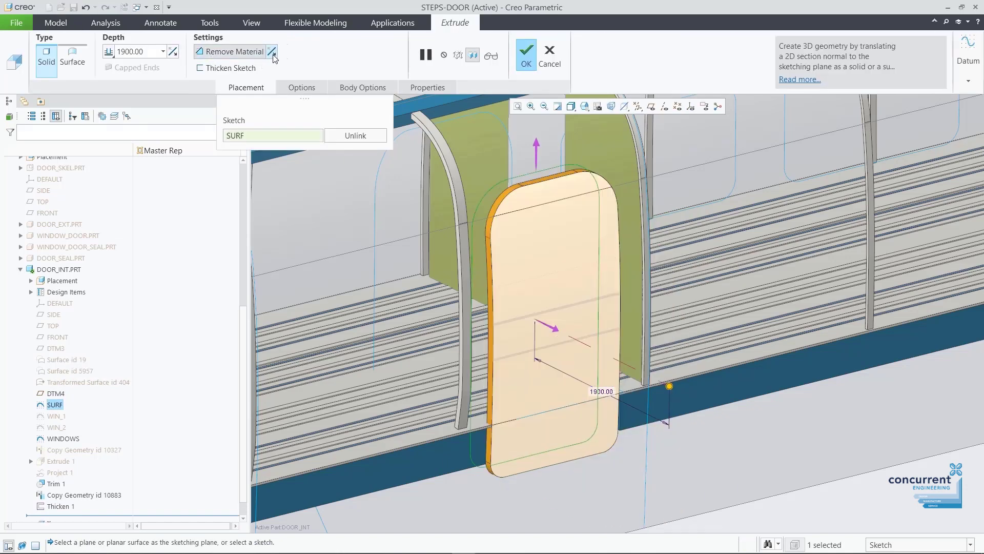
click(523, 56)
Cut the two window openings through the door by extruding the WINDOWS sketch
click(63, 438)
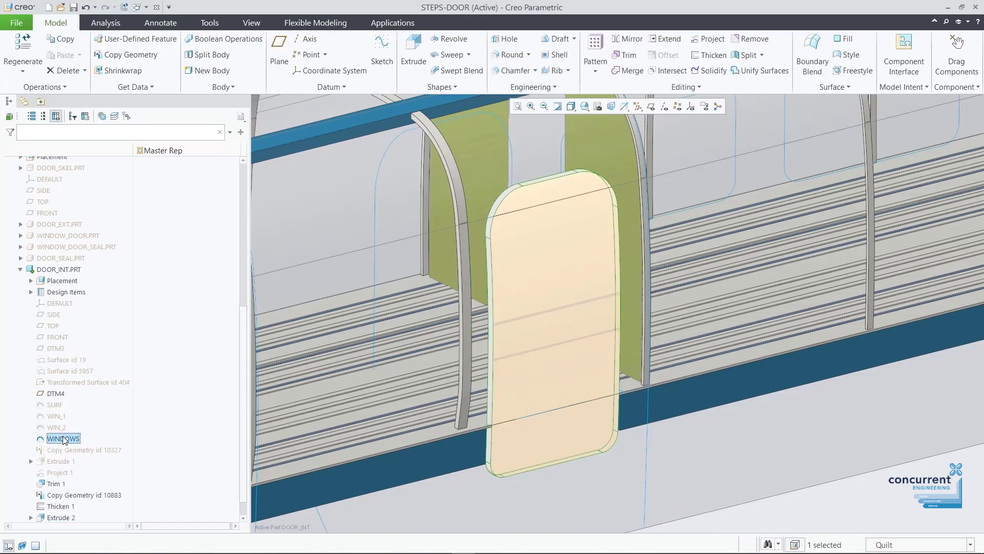
click(70, 390)
click(211, 51)
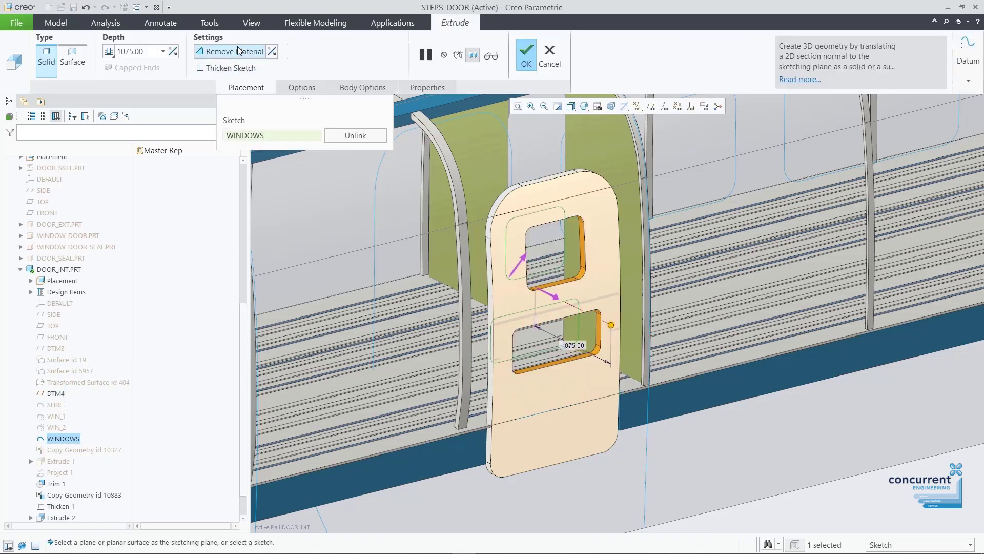
click(523, 54)
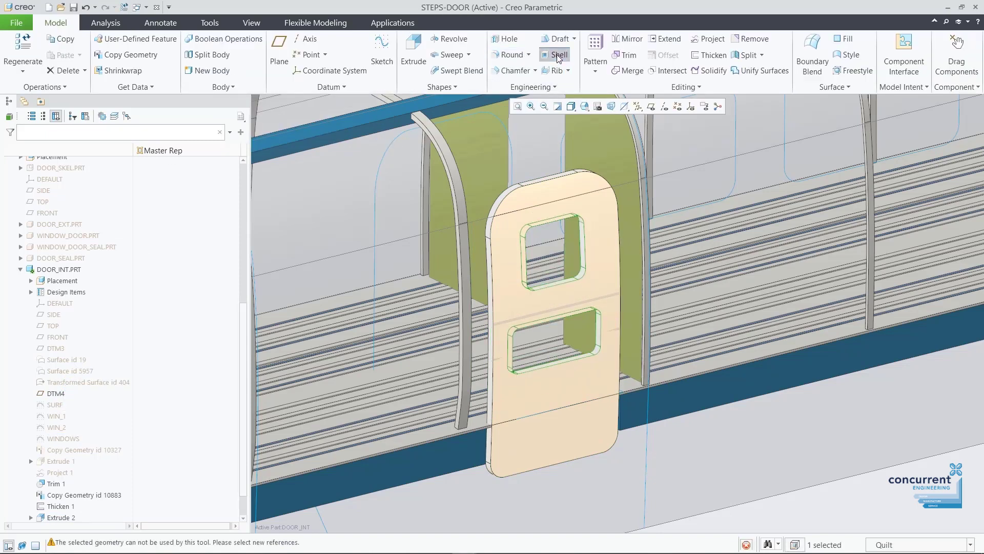
Shell the door to thickness 5, removing three of its faces
click(557, 55)
click(556, 433)
ctrl+click(556, 244)
ctrl+click(547, 197)
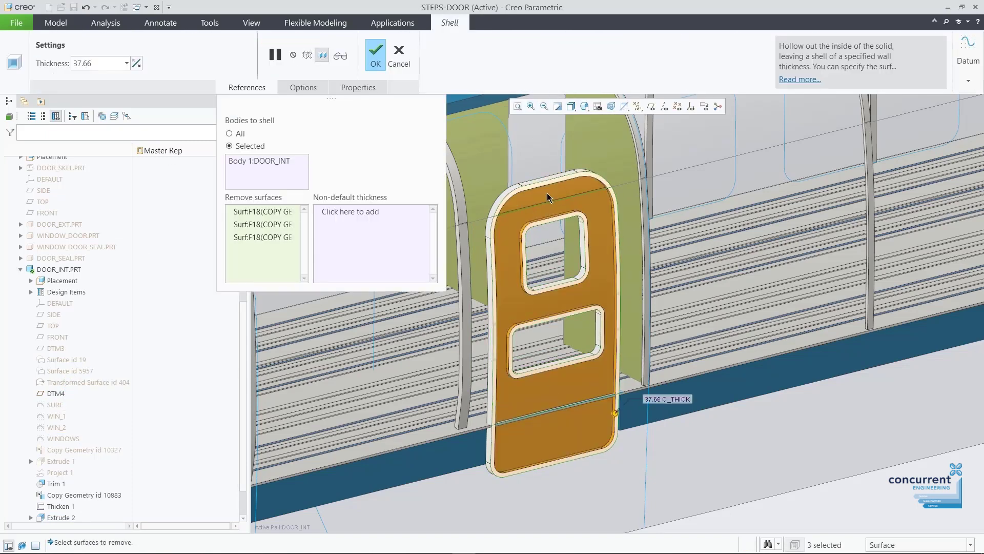
text(5)
key(Return)
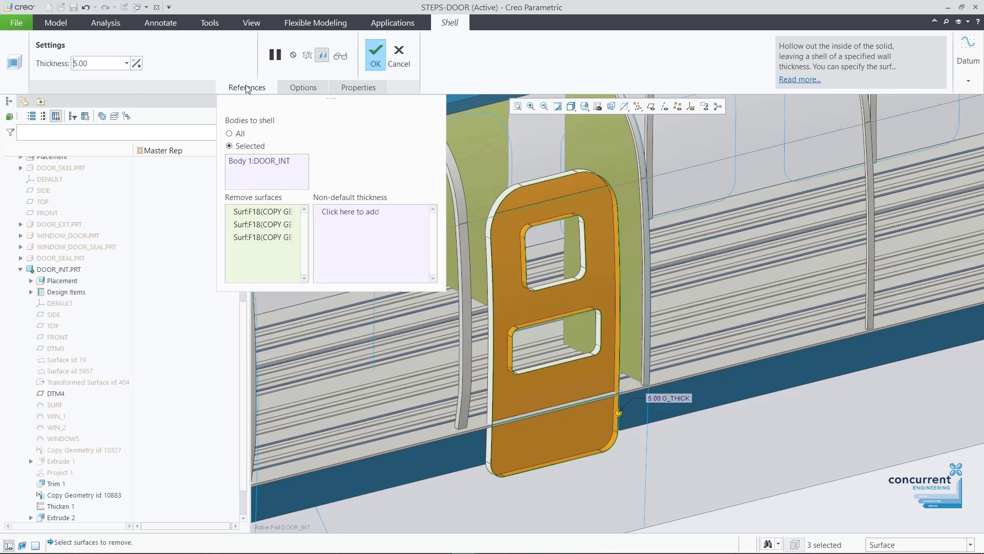
click(376, 55)
Hide the outer door, window and seal parts and the STEPS-DOOR_SKEL skeleton
key(ctrl+a)
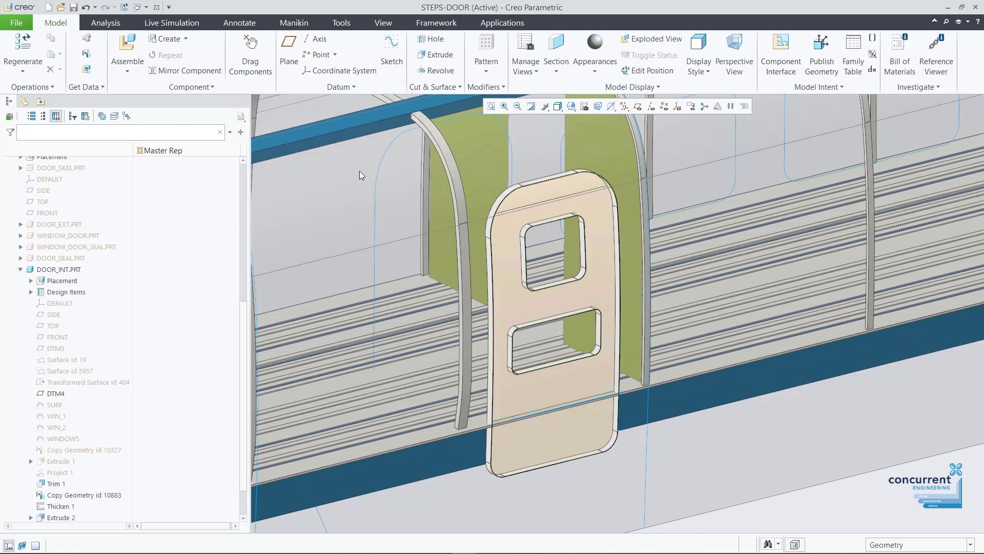
click(68, 225)
shift+click(66, 258)
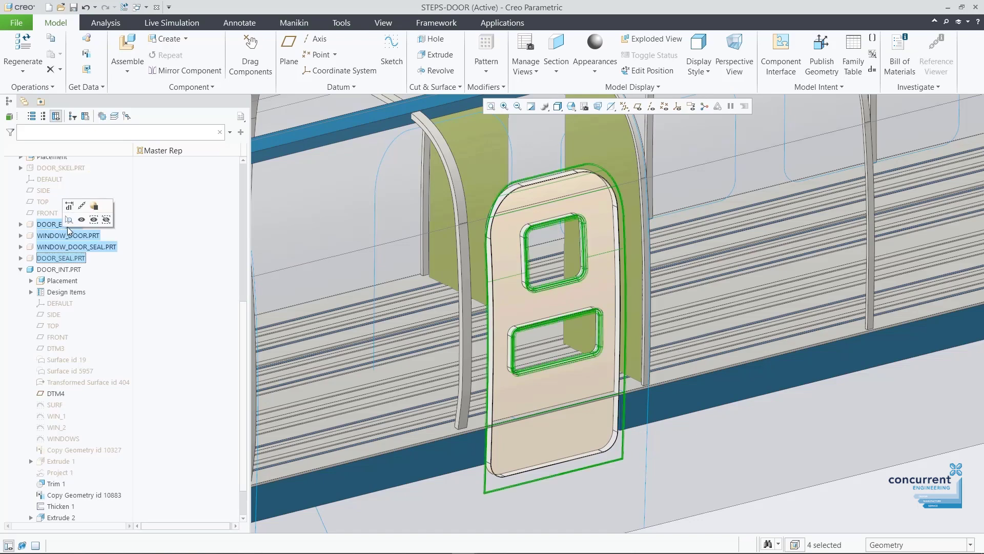
click(81, 220)
drag(239, 312, 254, 169)
click(80, 190)
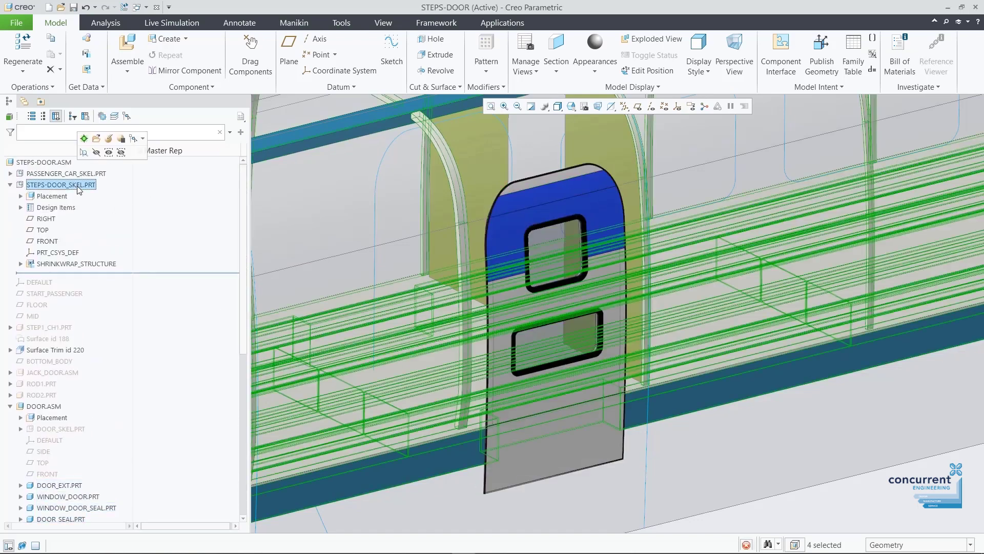
click(97, 153)
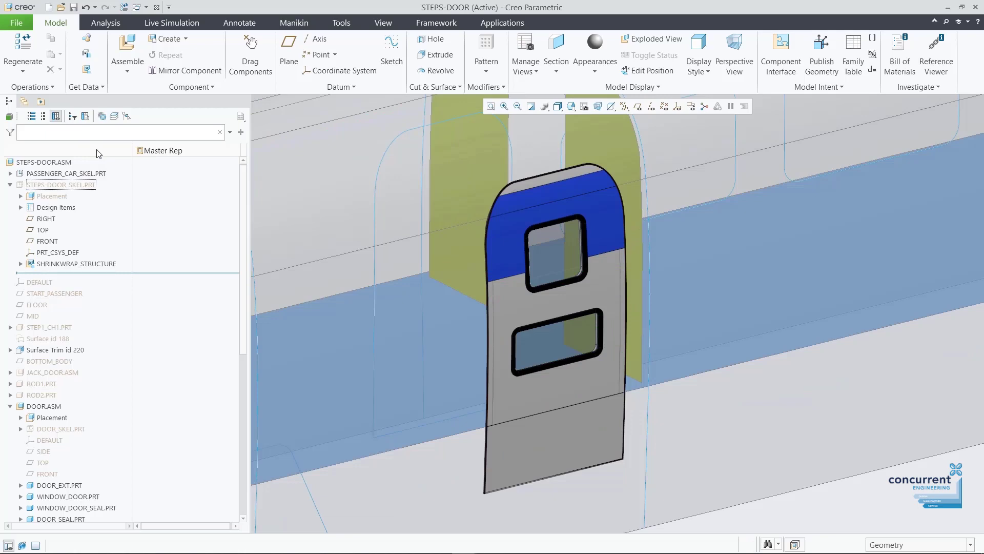
Back in TRAIN, set STEPS-DOOR.ASM to Master representation
click(156, 7)
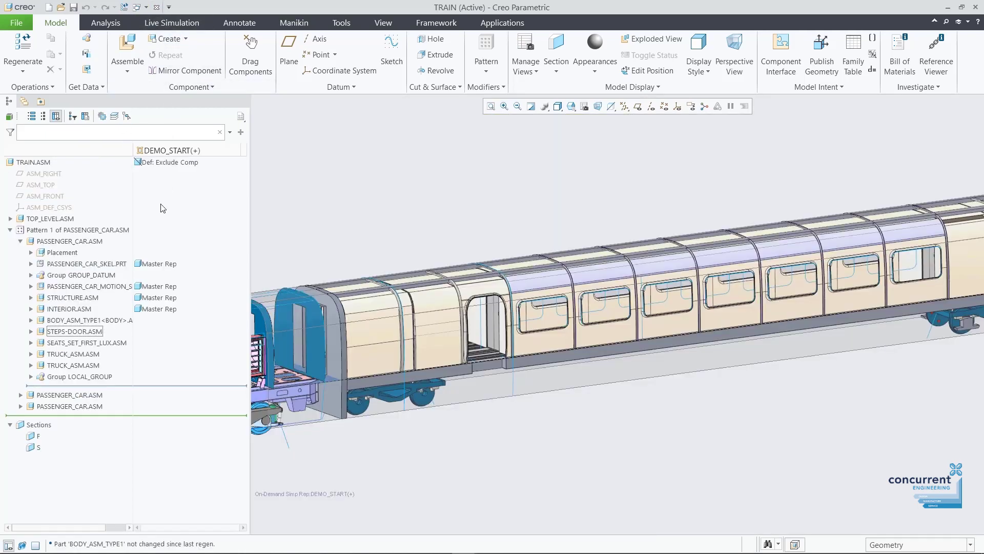
right_click(87, 330)
mouse_move(221, 189)
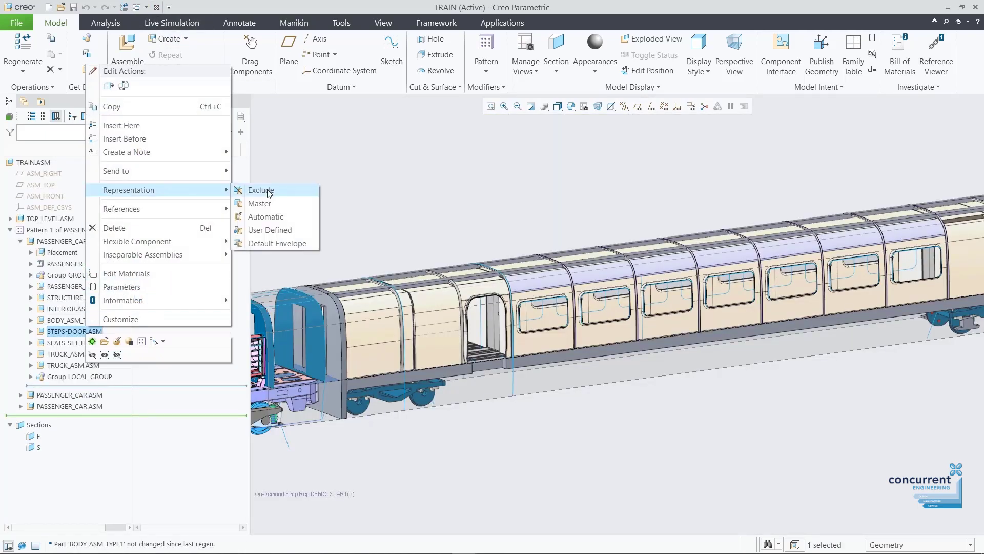
click(268, 203)
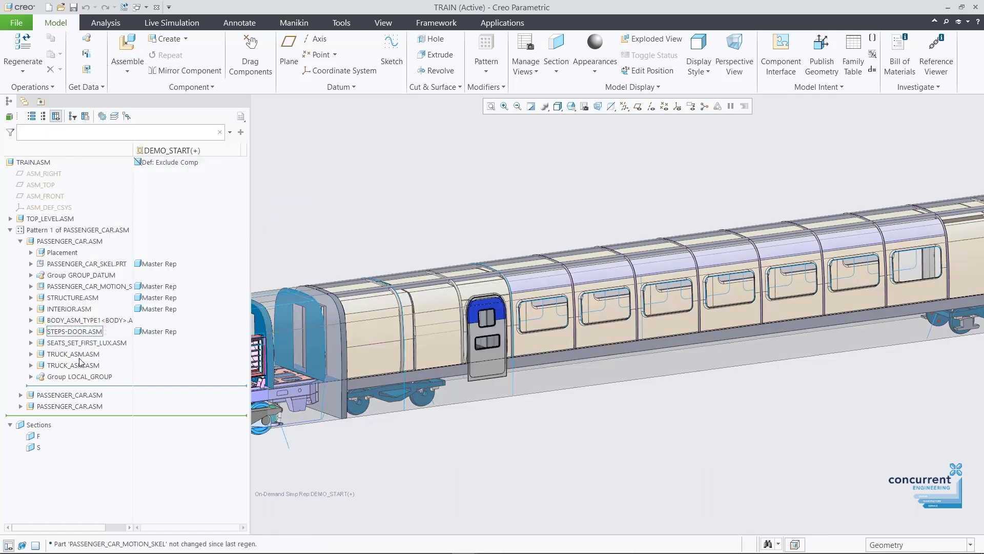
Switch both TRUCK_ASM.ASM trucks and SEATS_SET_FIRST_LUX.ASM to Master representation
ctrl+click(80, 364)
right_click(80, 364)
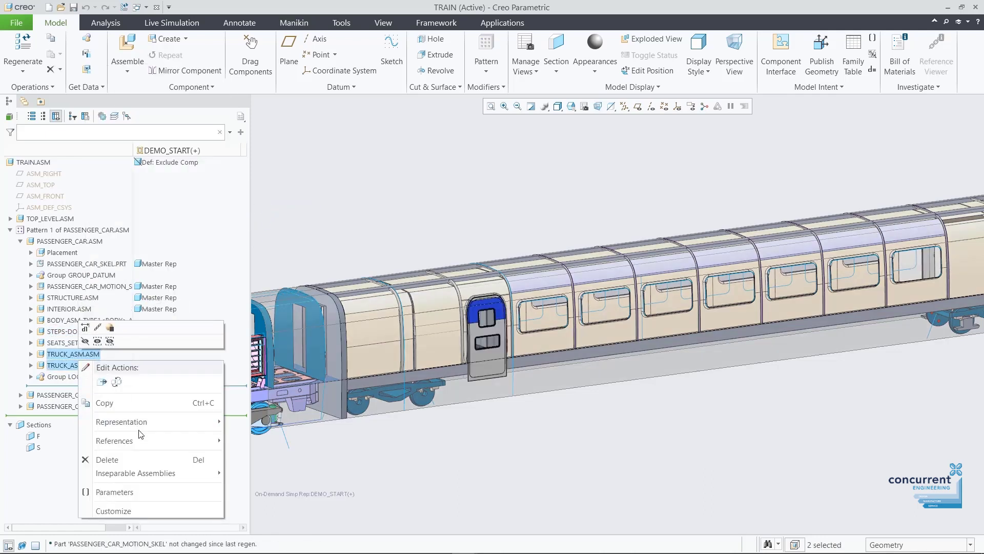
mouse_move(216, 421)
click(248, 433)
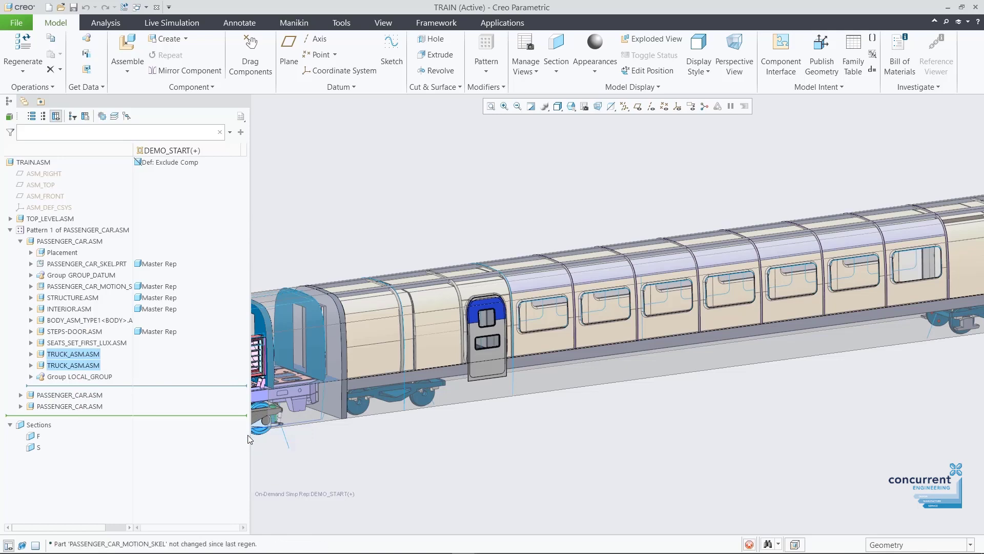
click(109, 345)
right_click(110, 344)
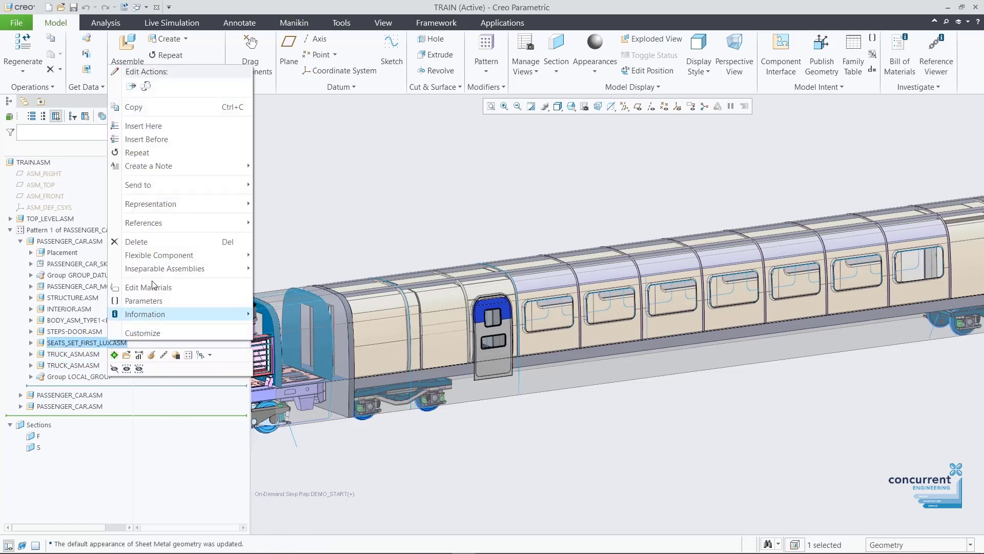
mouse_move(193, 205)
click(285, 216)
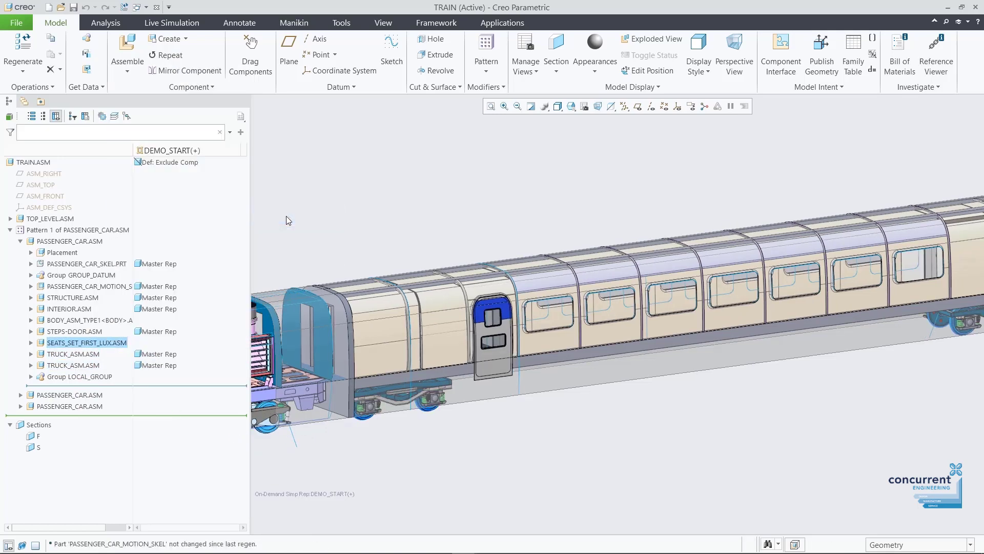